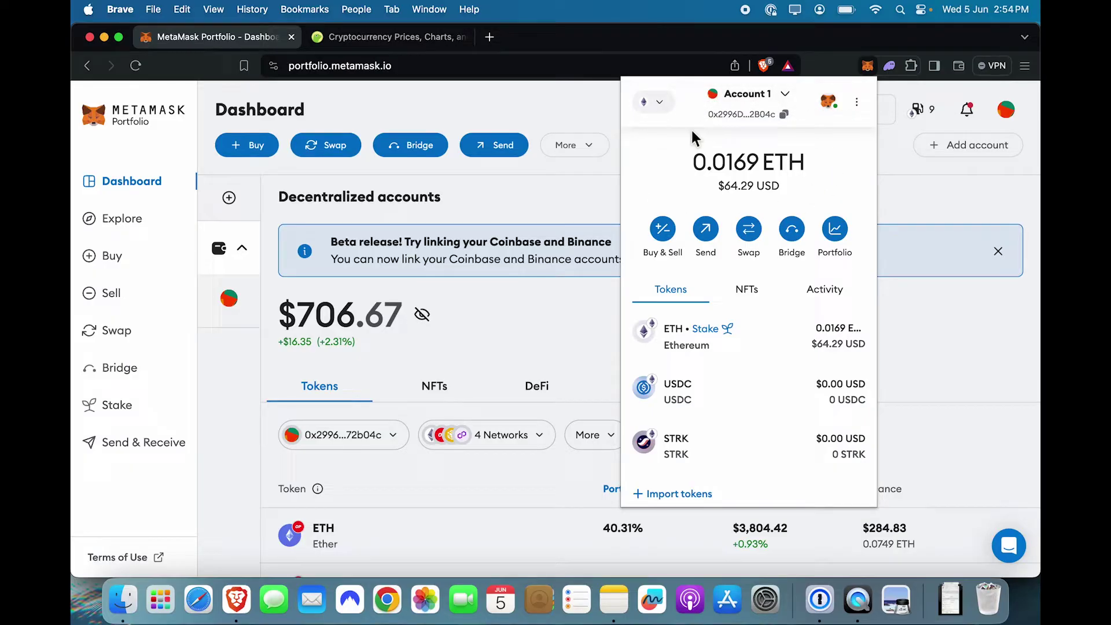
# Check the wallet's account list and network list without changing either.
pyautogui.click(785, 93)
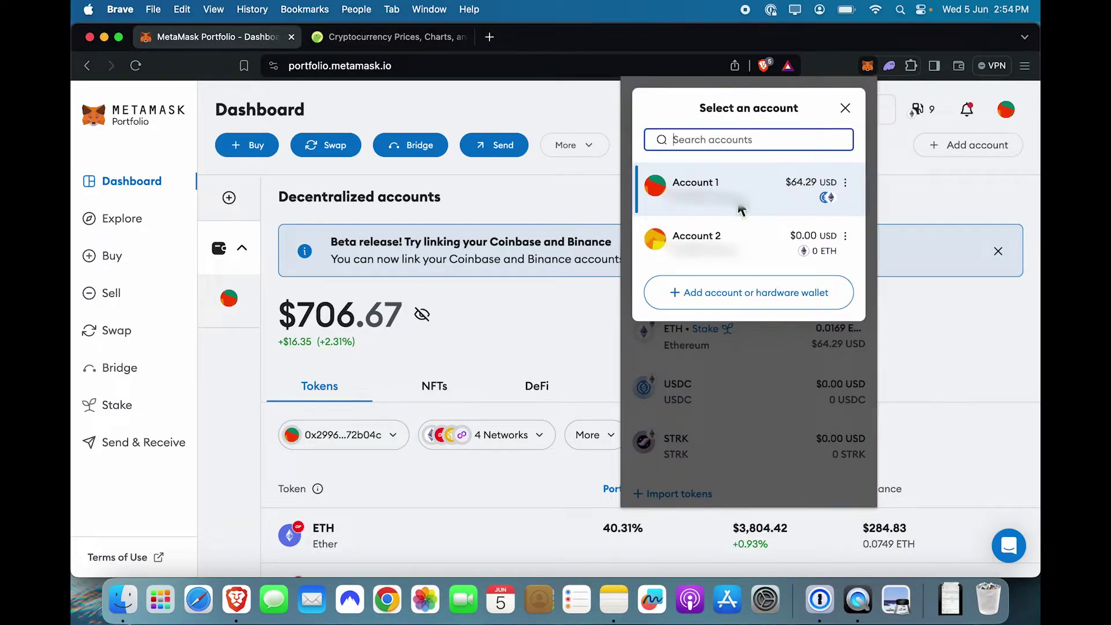
pyautogui.click(846, 108)
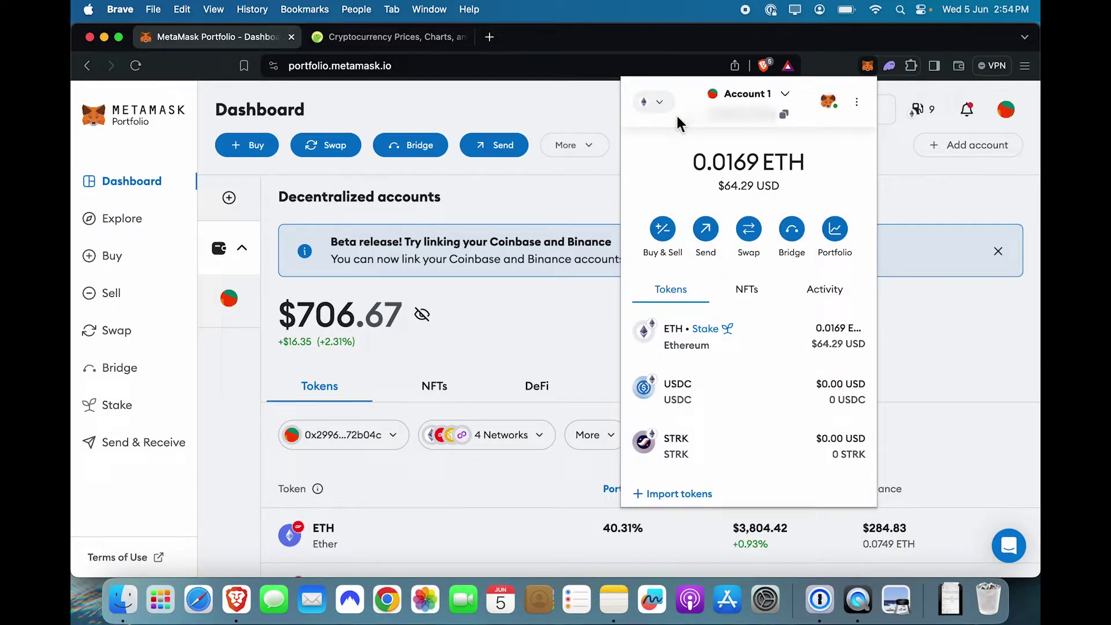
pyautogui.click(660, 104)
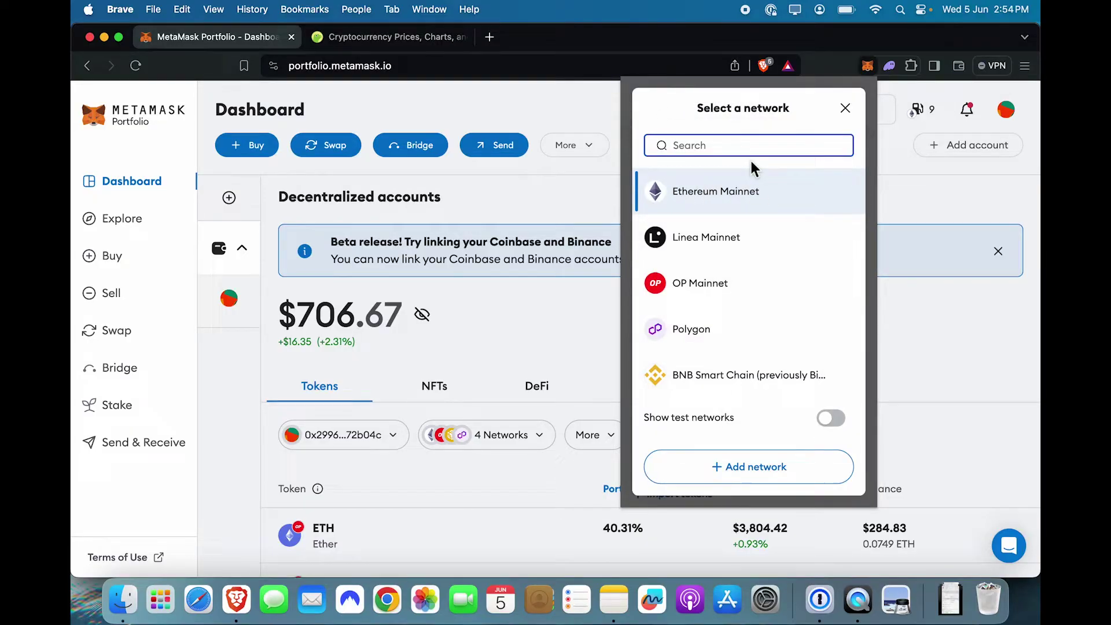
pyautogui.click(846, 109)
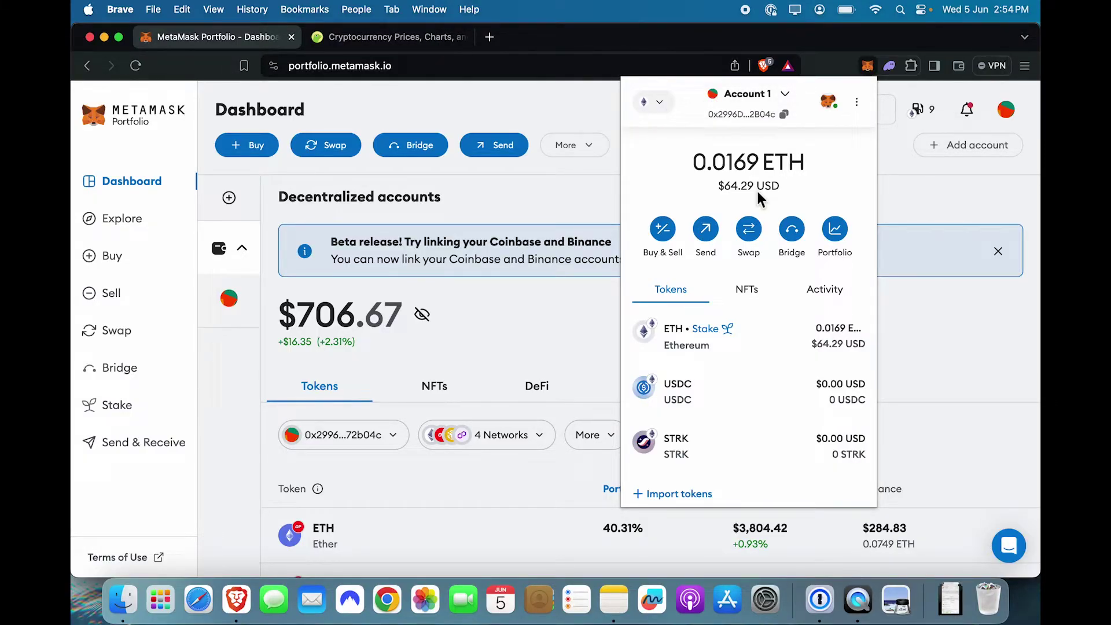
# Scroll through the wallet's token list to review its contents.
pyautogui.scroll(-3, 773, 390)
pyautogui.scroll(3, 775, 394)
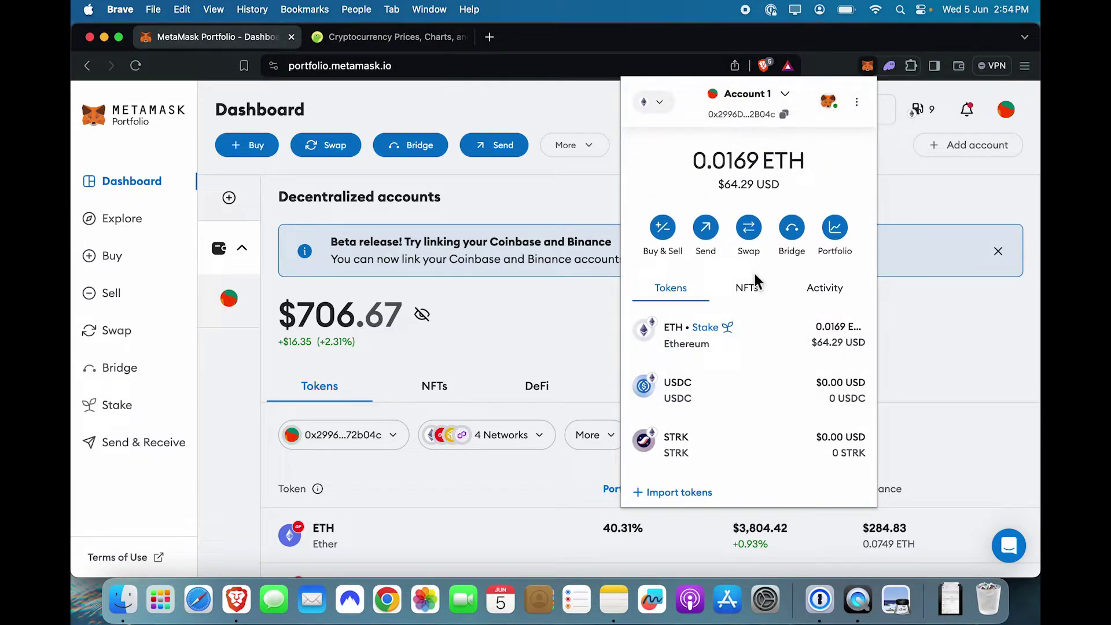
pyautogui.scroll(-3, 735, 371)
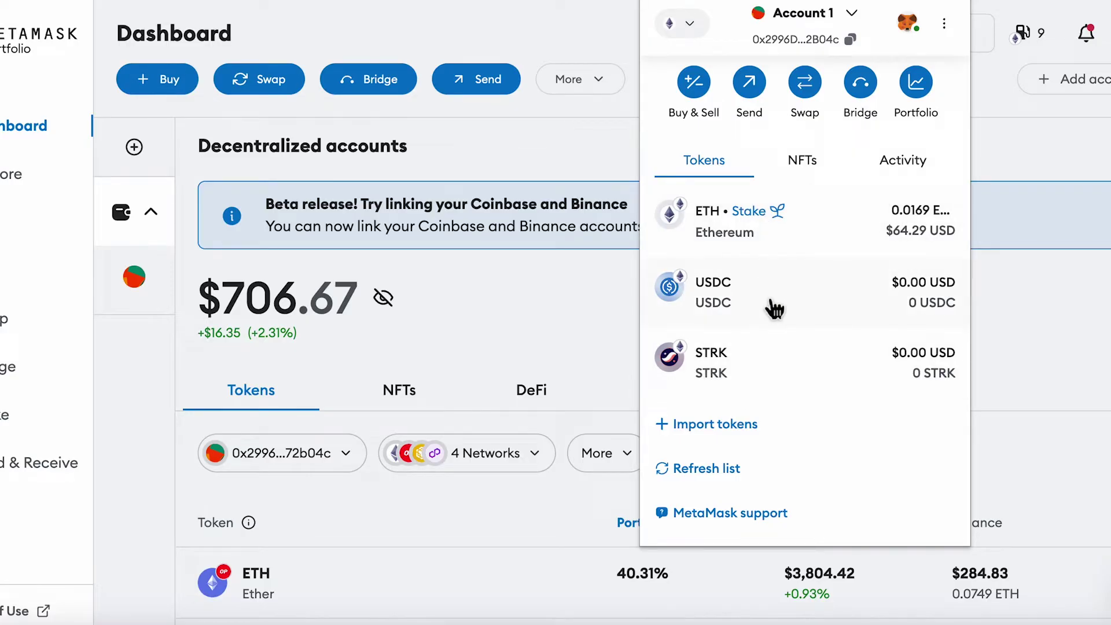
pyautogui.scroll(2, 776, 310)
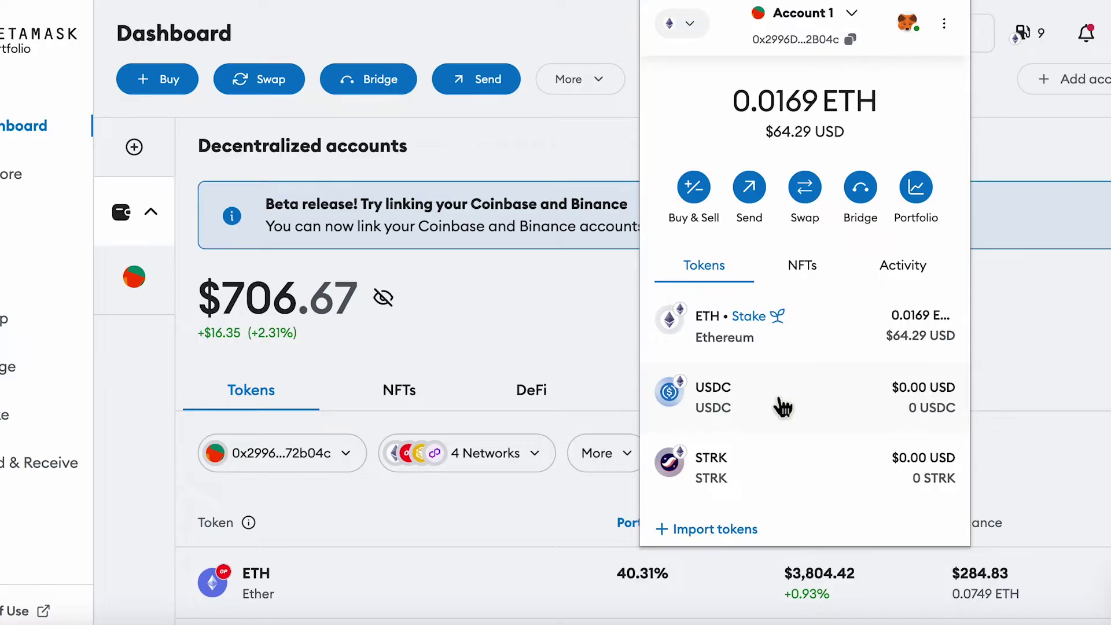
pyautogui.scroll(-2, 779, 404)
pyautogui.scroll(2, 778, 404)
pyautogui.scroll(-2, 843, 335)
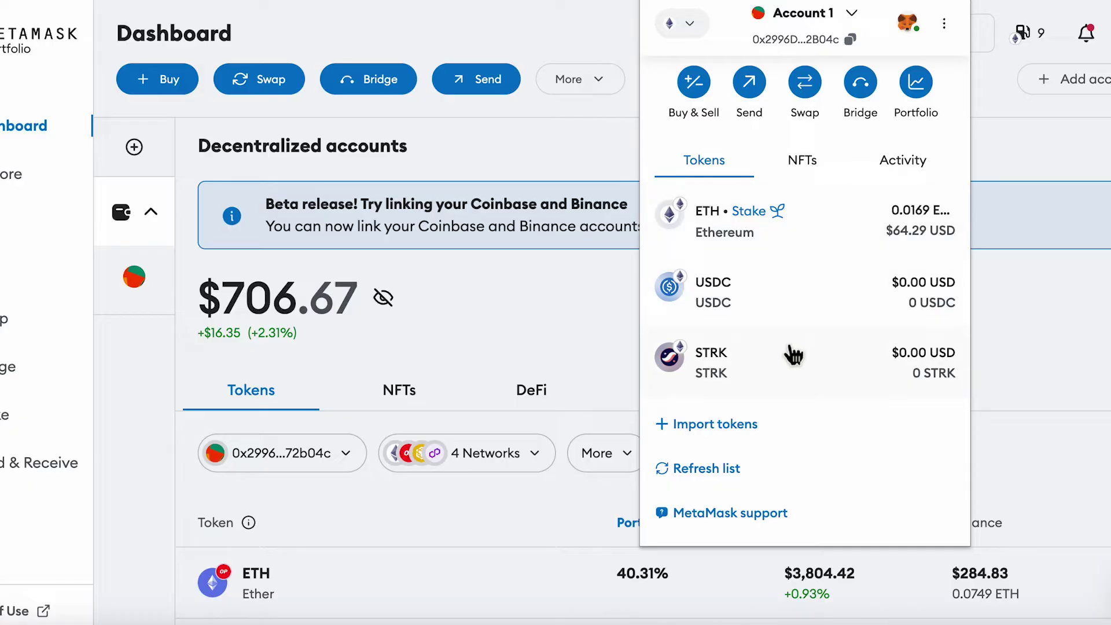
# In Import tokens, search usdc then usdt, clear the search, and choose Custom token.
pyautogui.click(721, 435)
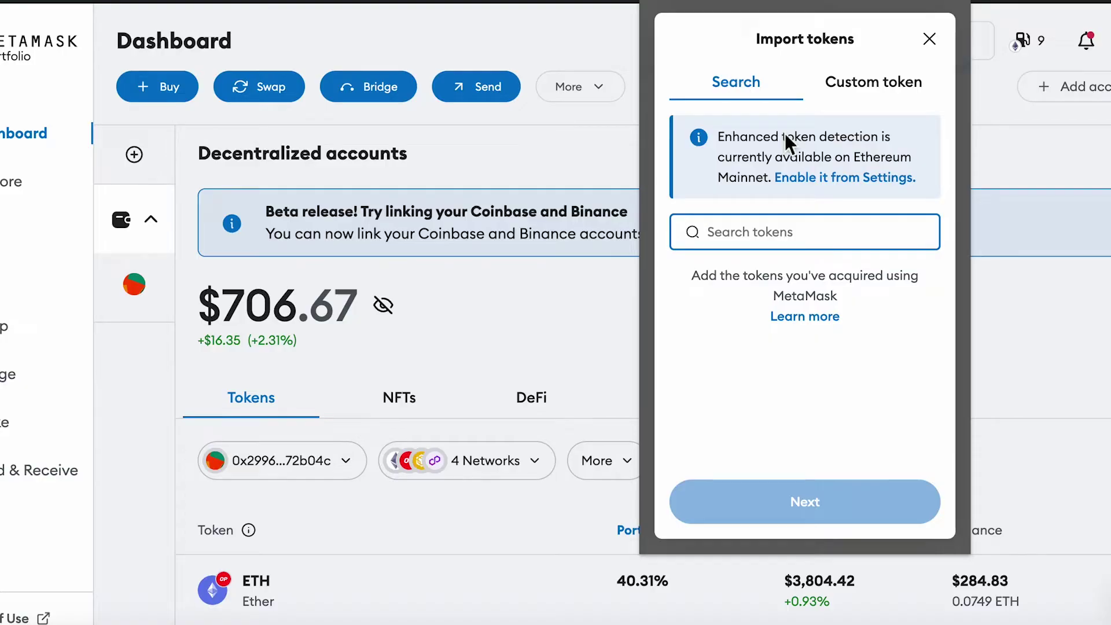
pyautogui.write('u')
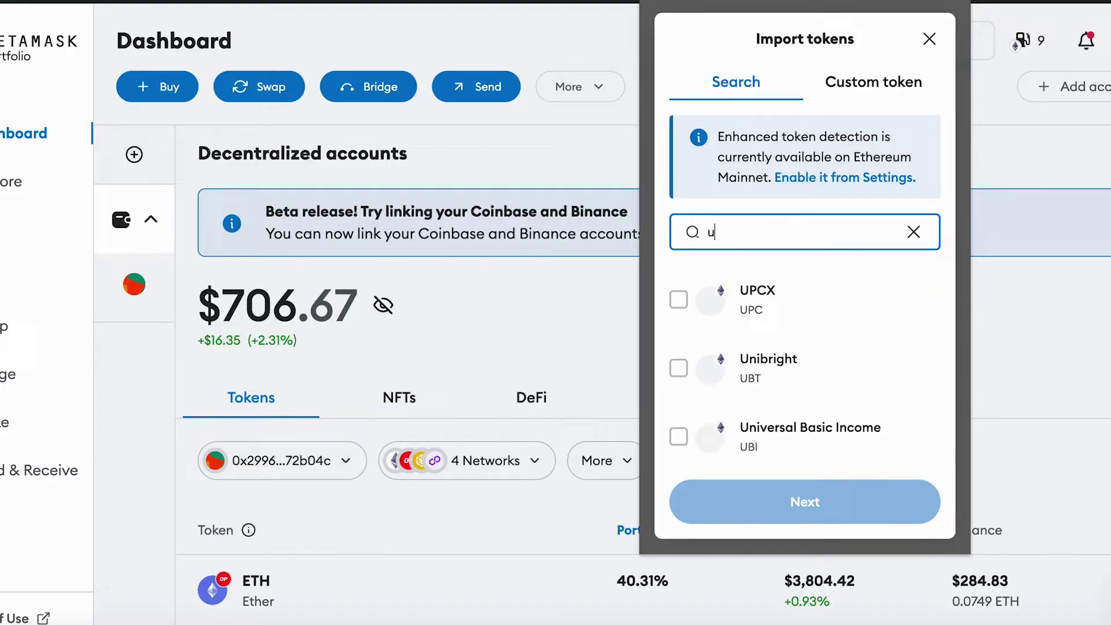
pyautogui.write('sdc')
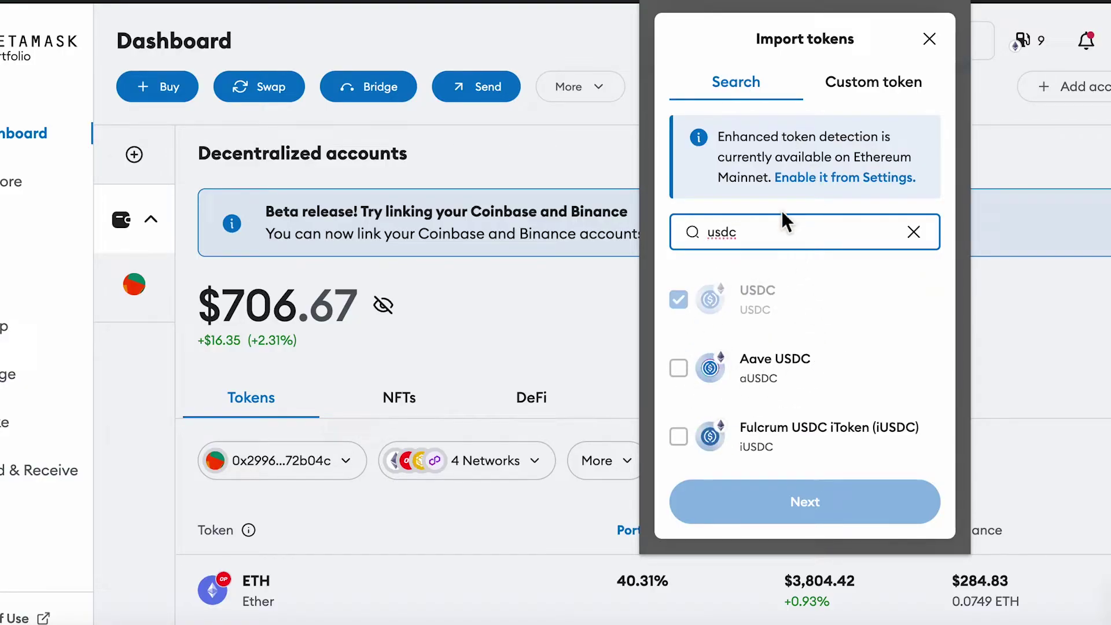
pyautogui.press('BackSpace')
pyautogui.write('t')
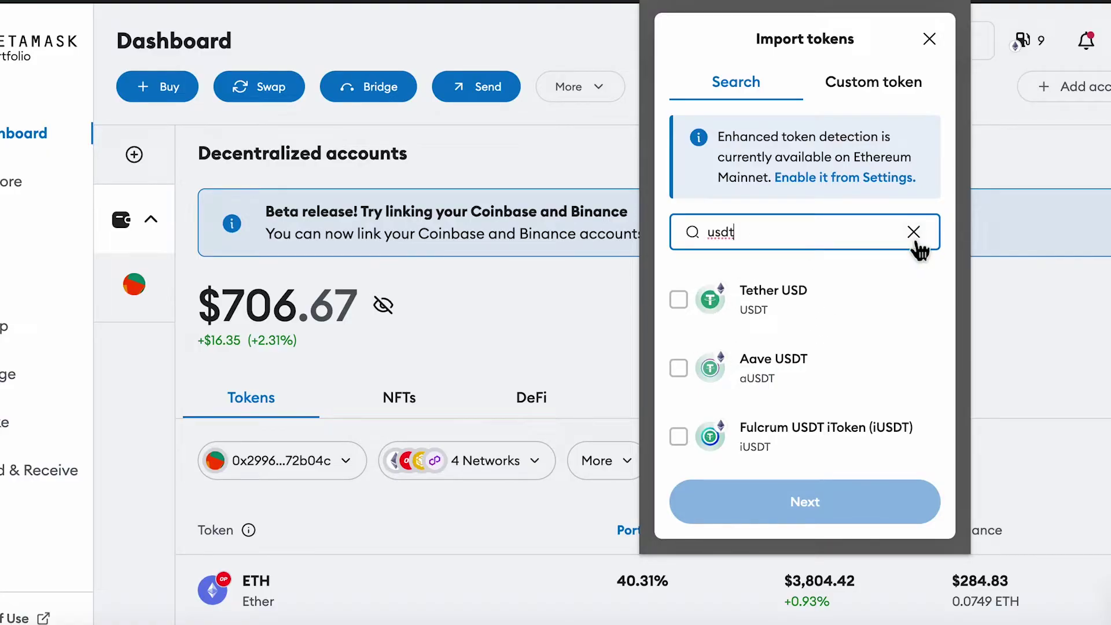
pyautogui.click(914, 233)
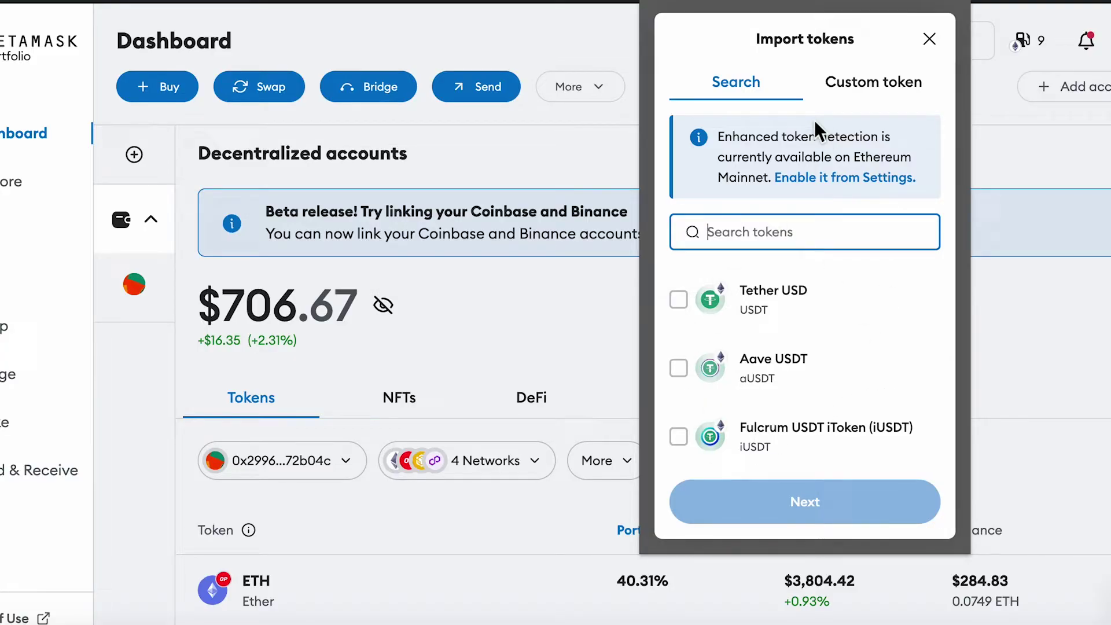
pyautogui.click(869, 100)
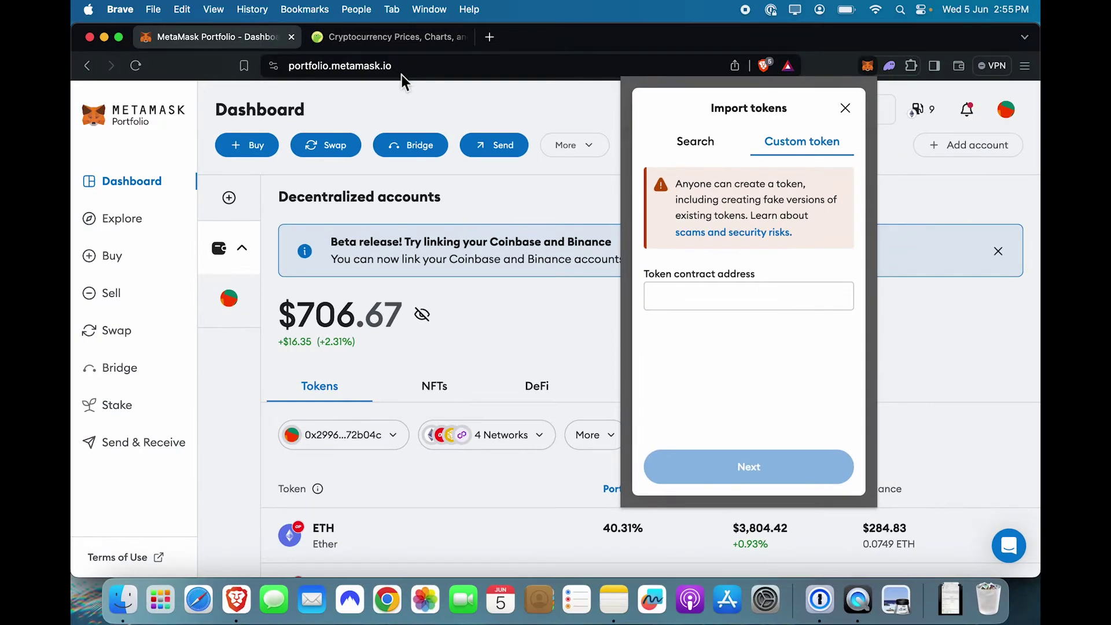
# On CoinGecko's Tether page, zoom to 110% and view its contract addresses, then open MetaMask.
pyautogui.click(401, 36)
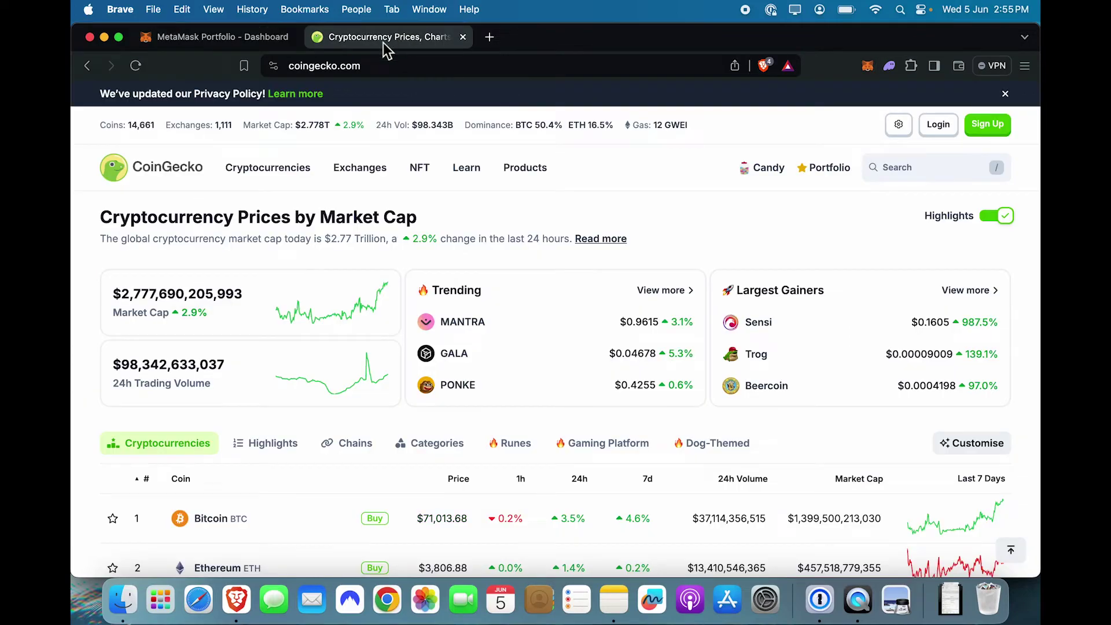
pyautogui.scroll(-5, 586, 350)
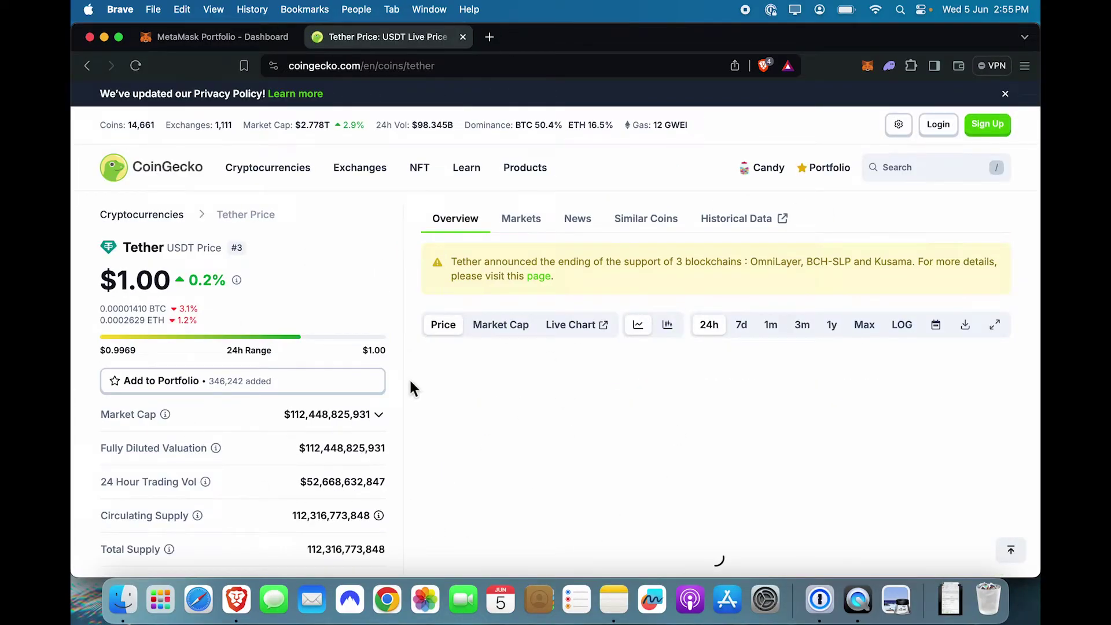
pyautogui.scroll(-7, 410, 383)
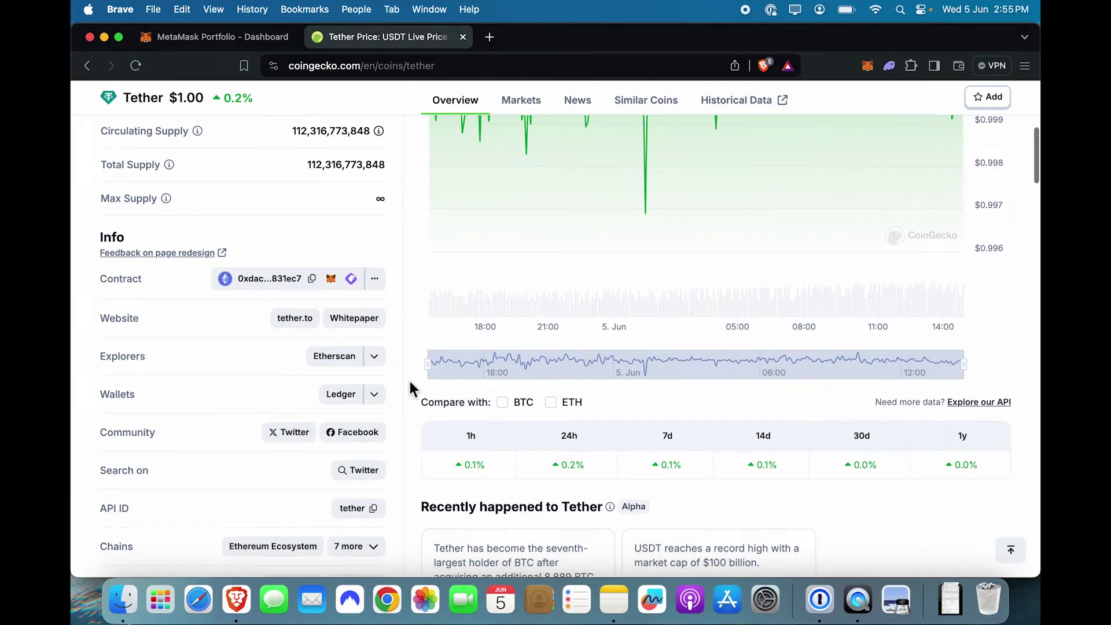
pyautogui.press('super+equal')
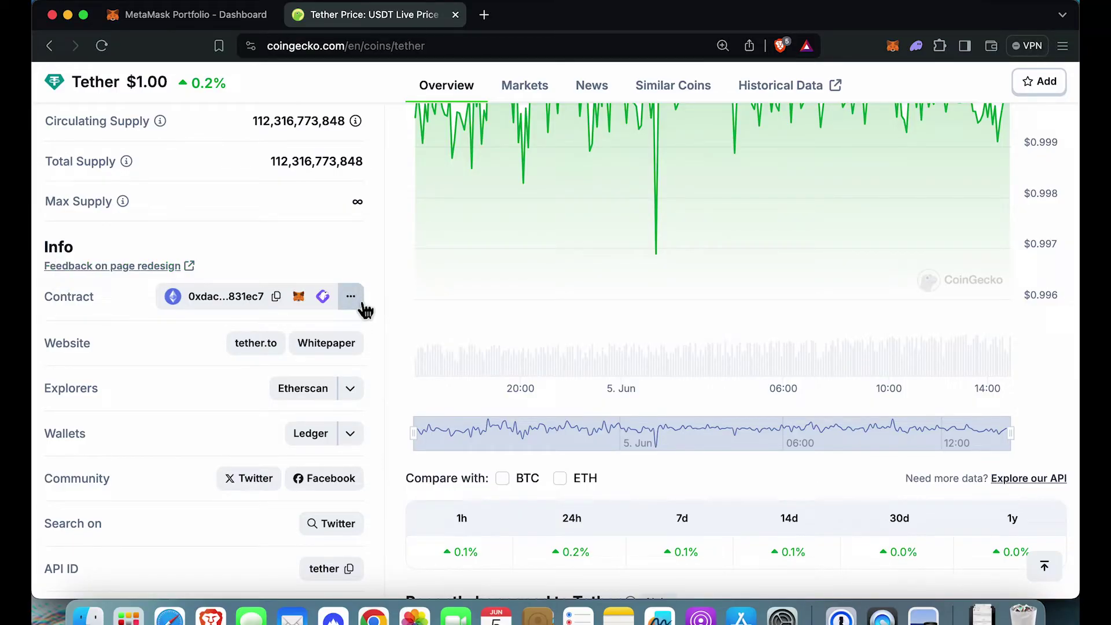
pyautogui.click(364, 304)
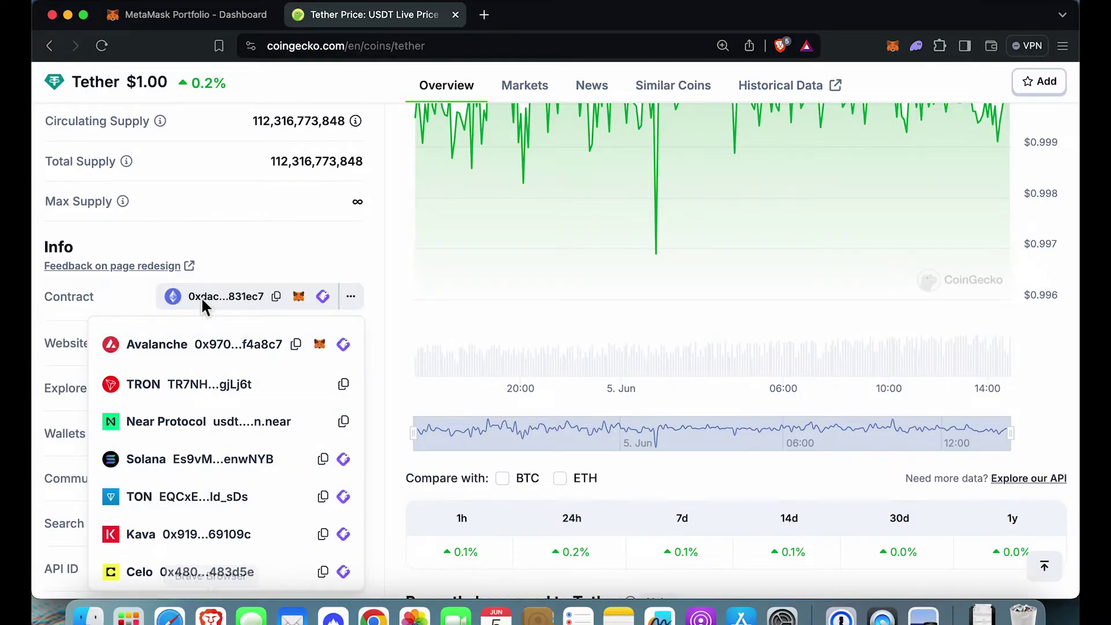
pyautogui.click(379, 307)
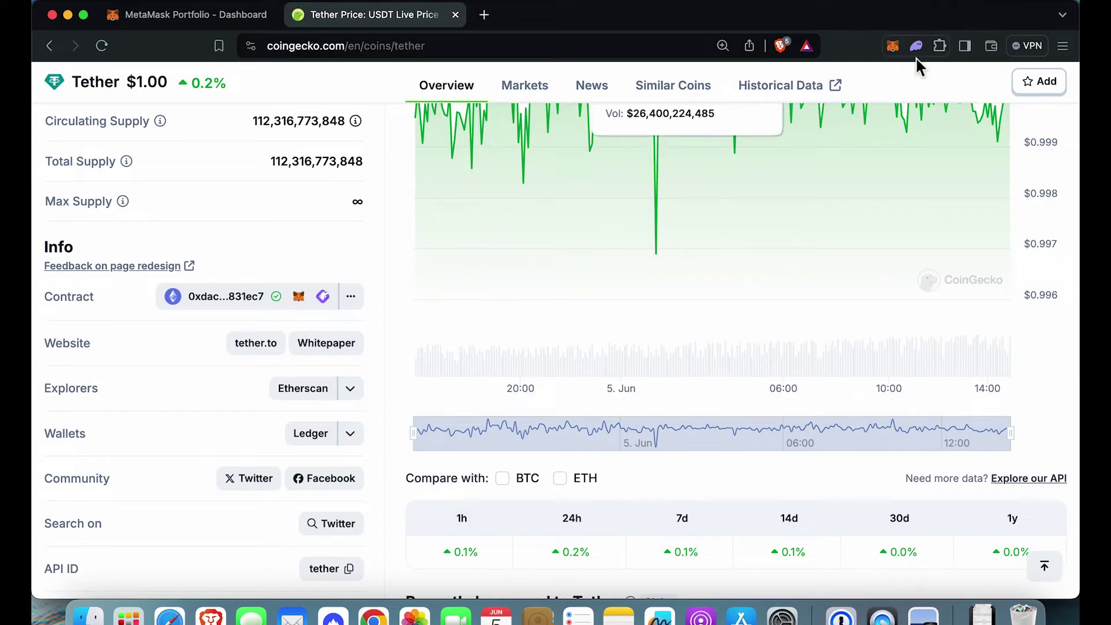
pyautogui.click(892, 47)
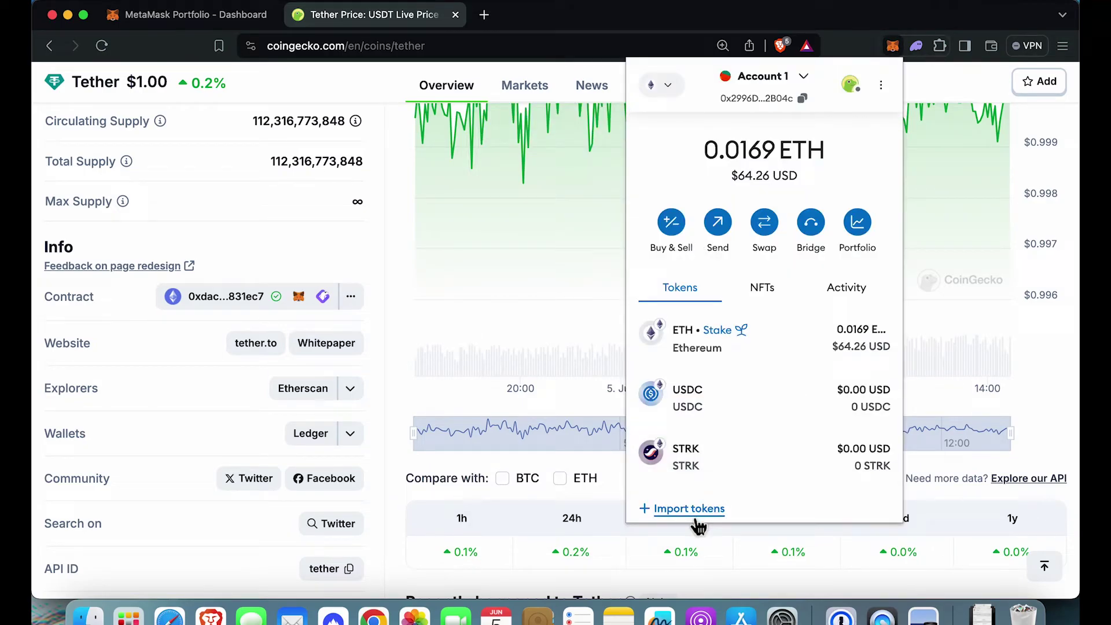
# Paste Tether's contract address as a custom token and import Tether USD (USDT).
pyautogui.click(695, 511)
pyautogui.click(819, 142)
pyautogui.click(727, 283)
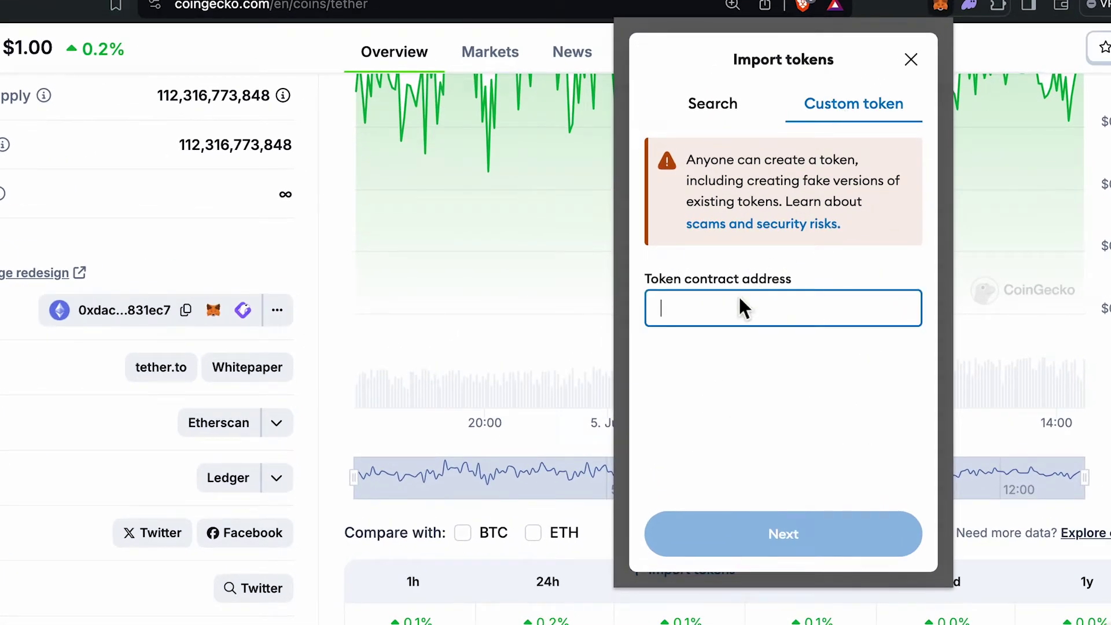
pyautogui.press('super+v')
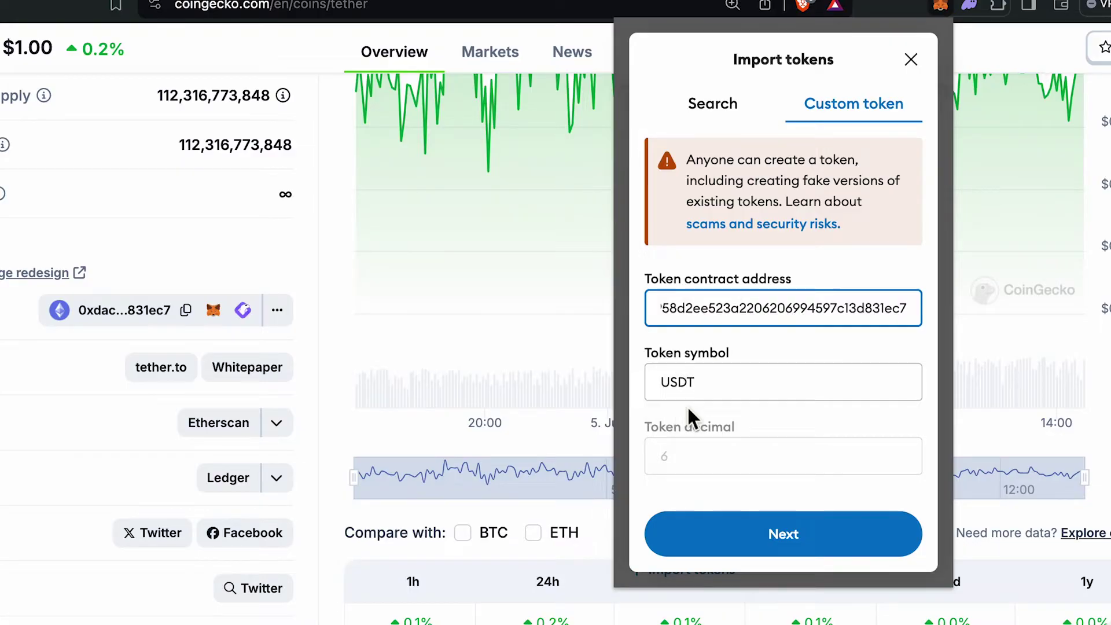
pyautogui.scroll(-1, 687, 422)
pyautogui.click(811, 531)
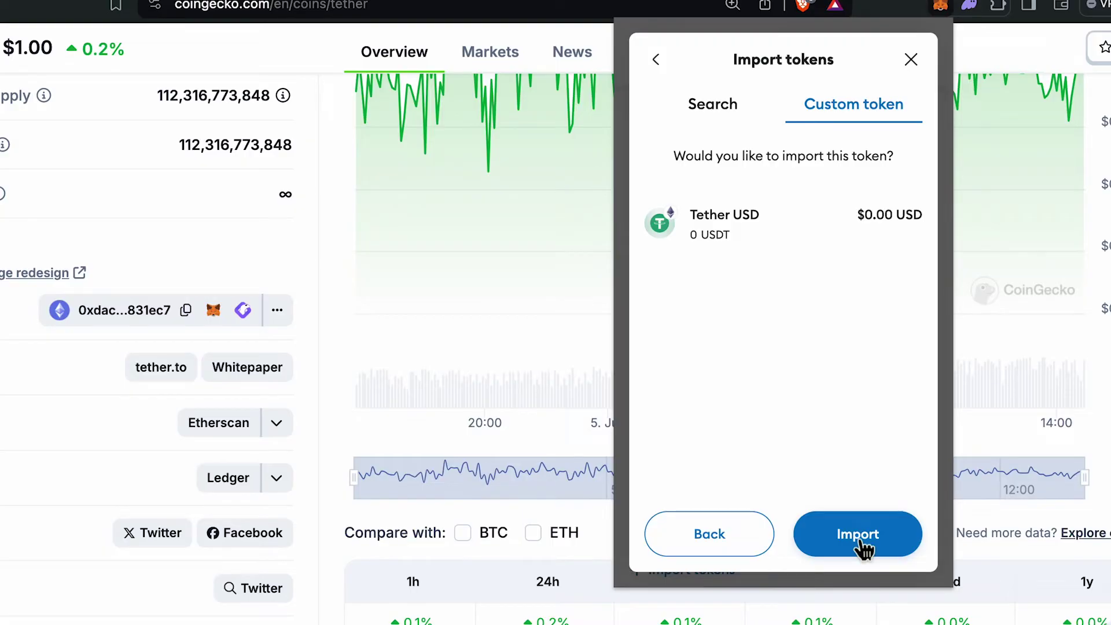
pyautogui.click(862, 546)
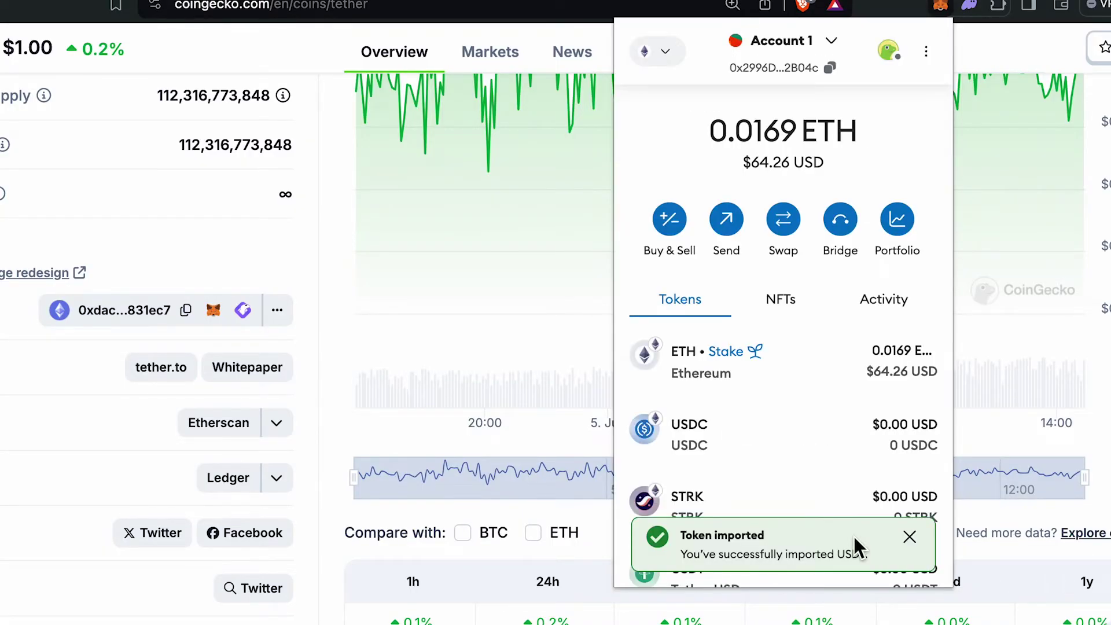
pyautogui.click(910, 538)
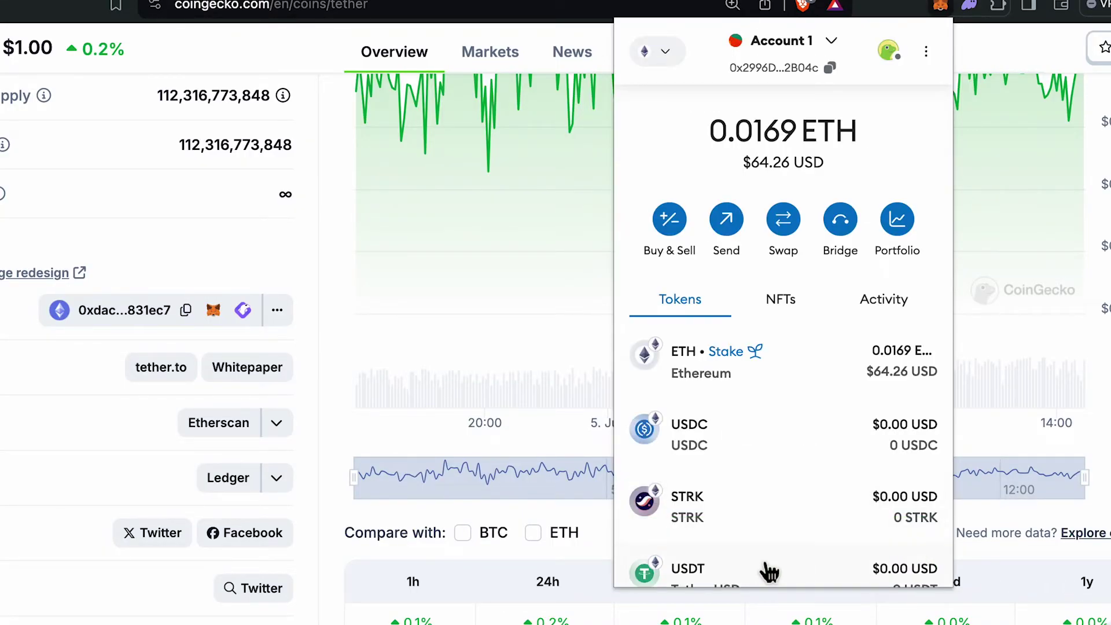
pyautogui.scroll(-3, 770, 573)
# Switch the wallet to the Arbitrum One network and close the MetaMask popup.
pyautogui.scroll(3, 727, 417)
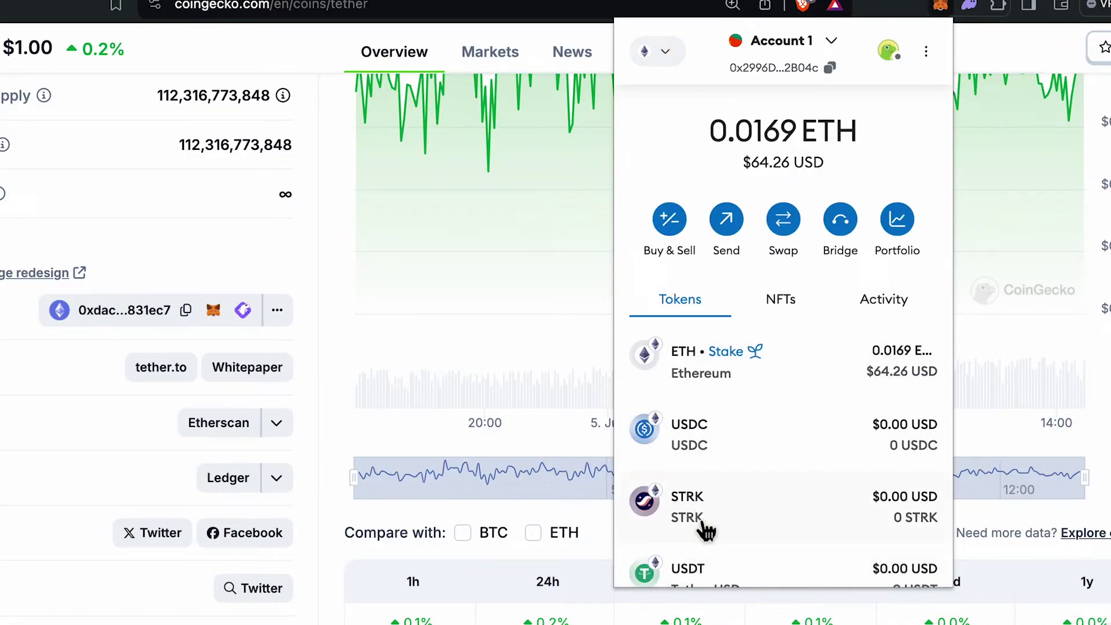
pyautogui.click(673, 63)
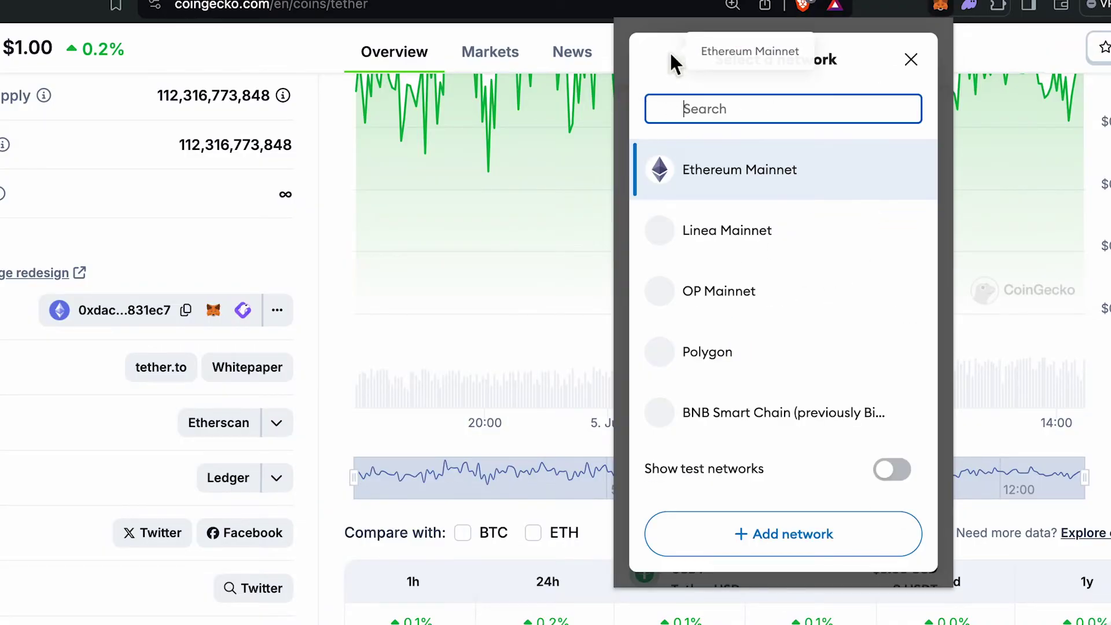
pyautogui.scroll(-4, 839, 384)
pyautogui.scroll(3, 840, 385)
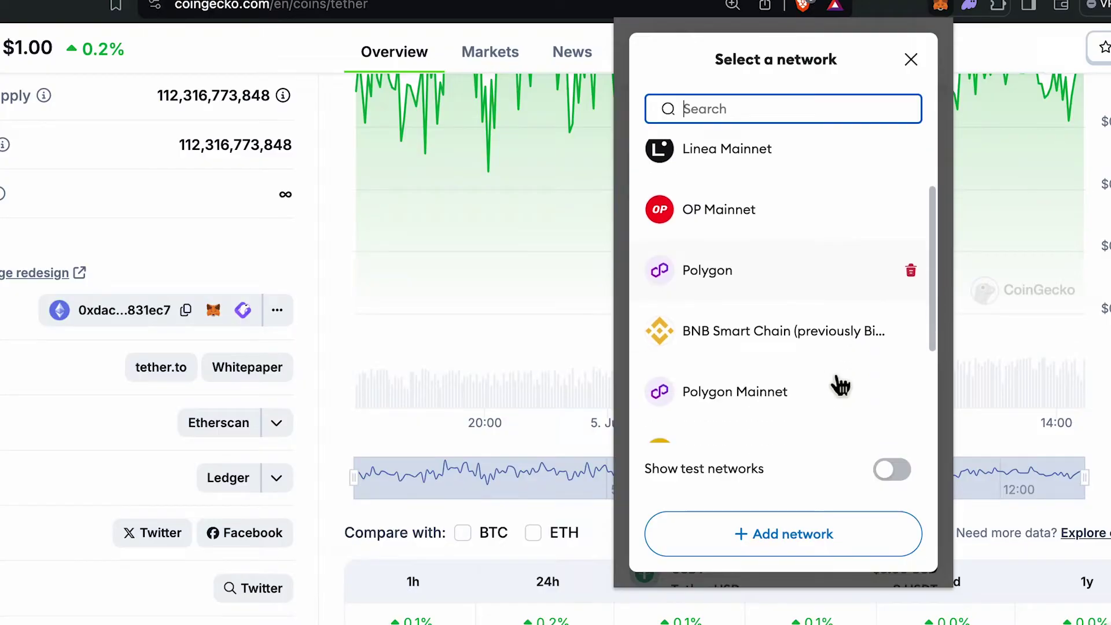
pyautogui.scroll(-3, 840, 385)
pyautogui.click(911, 60)
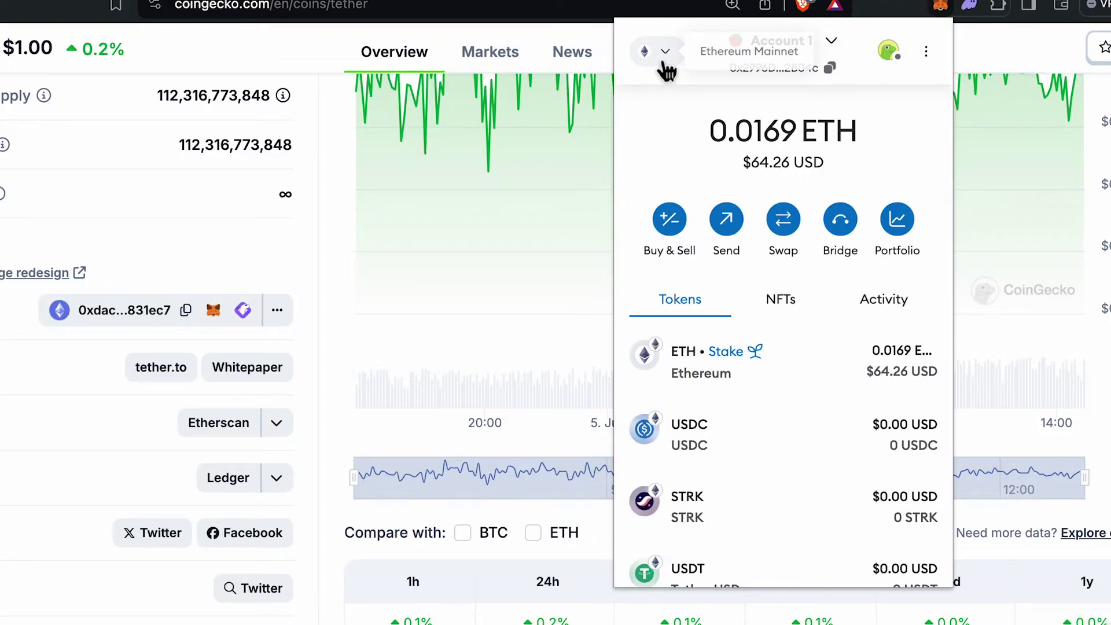
pyautogui.click(666, 65)
pyautogui.scroll(-3, 779, 352)
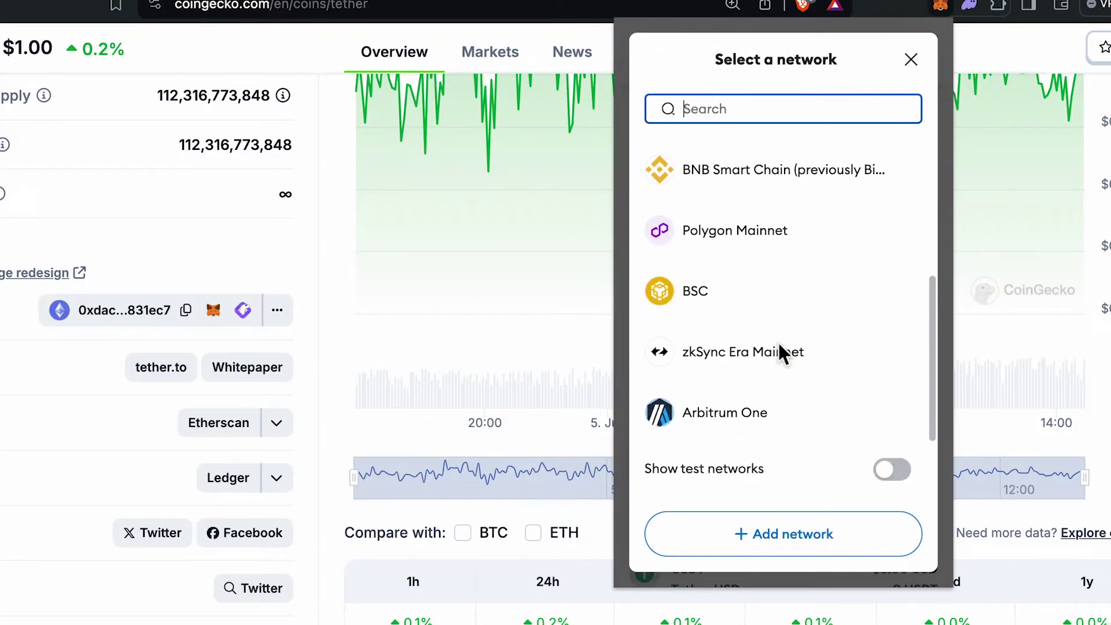
pyautogui.click(722, 431)
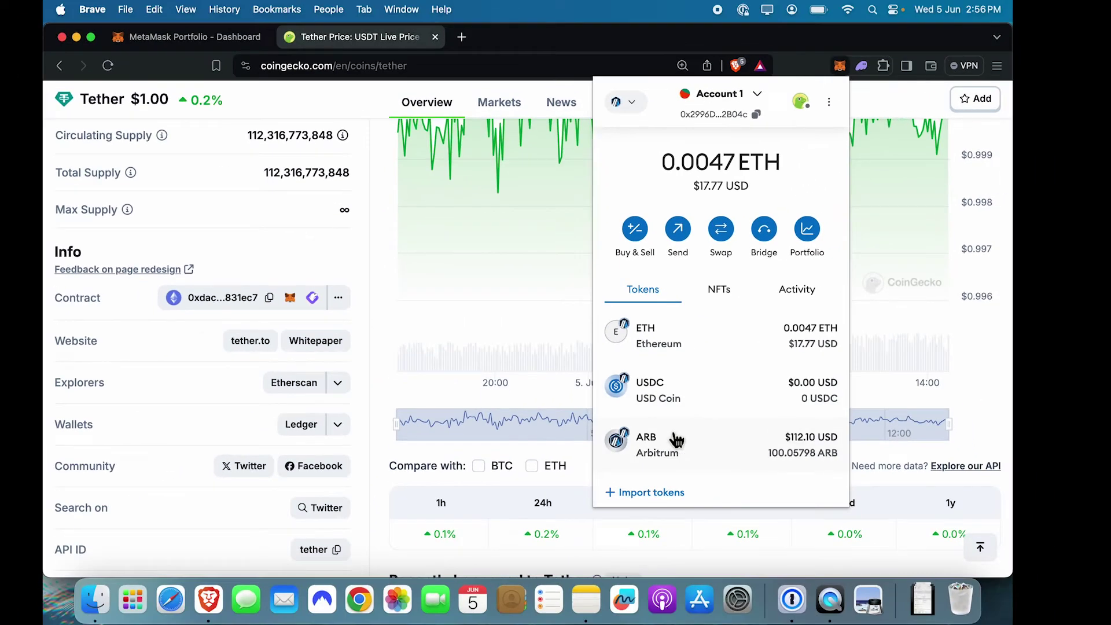
pyautogui.scroll(3, 674, 439)
pyautogui.click(384, 247)
pyautogui.scroll(8, 384, 248)
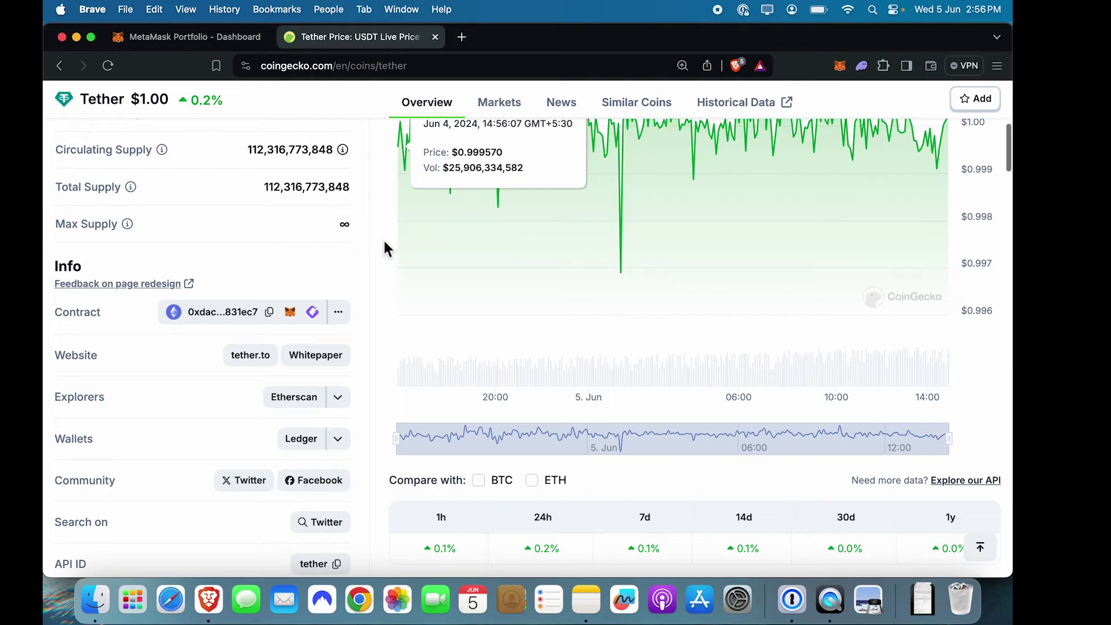
# Search CoinGecko for wbtc and open the Wrapped Bitcoin page.
pyautogui.click(900, 176)
pyautogui.write('w')
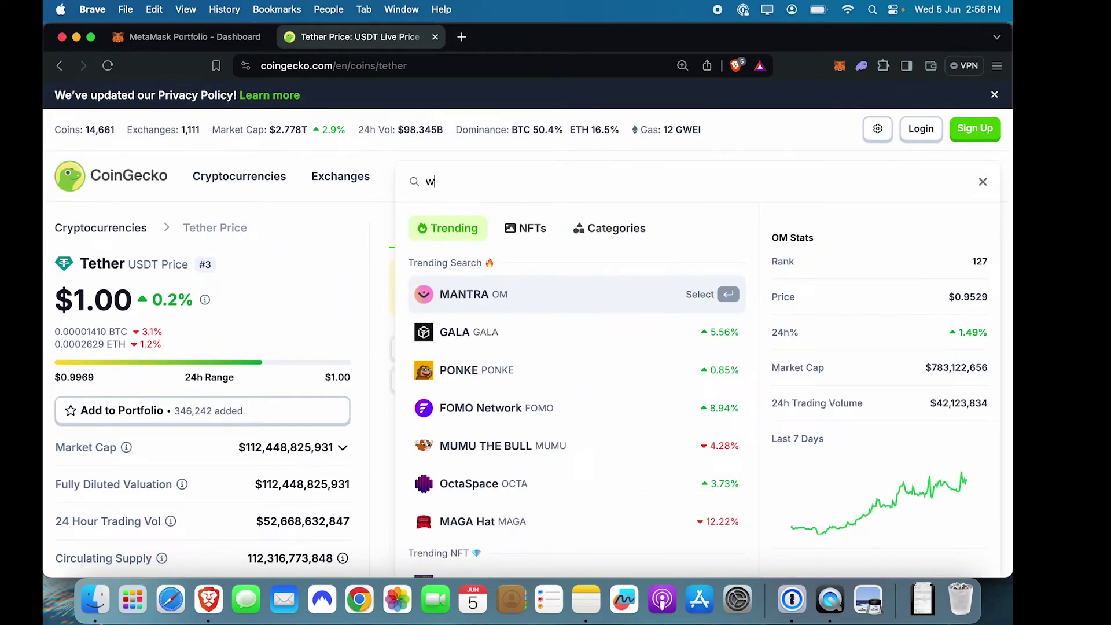
pyautogui.write('btc')
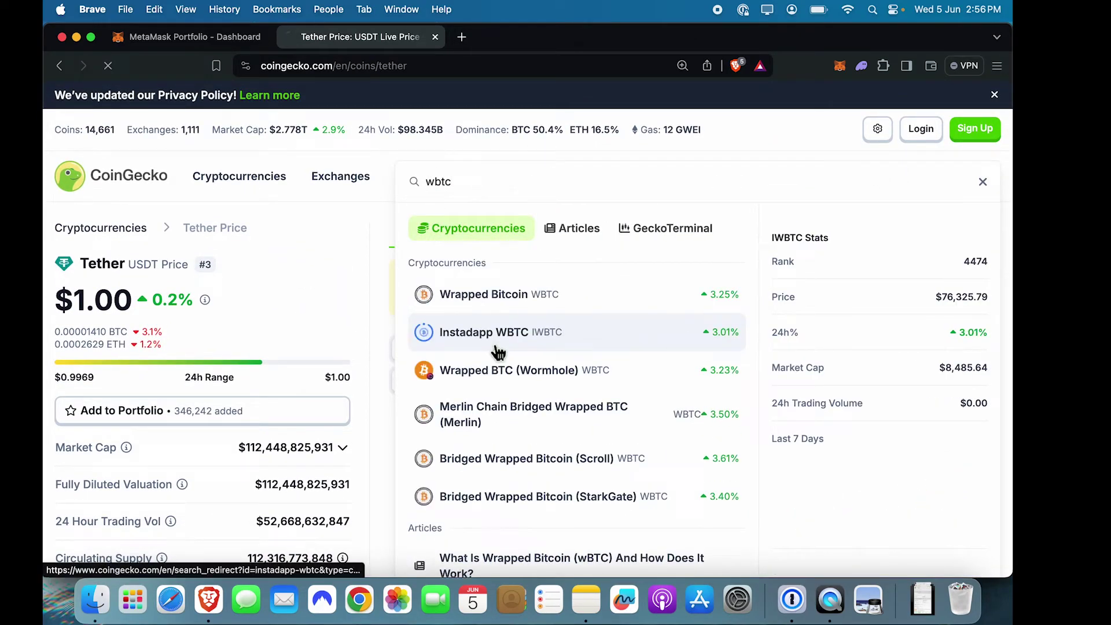
pyautogui.click(500, 339)
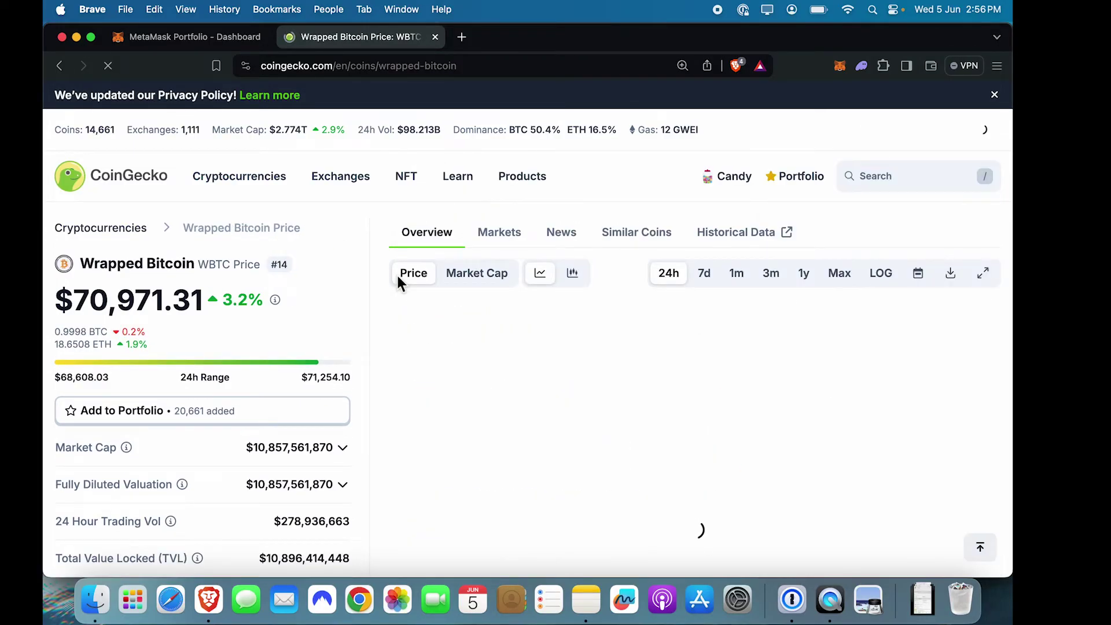
pyautogui.scroll(-7, 327, 415)
pyautogui.scroll(-1, 325, 409)
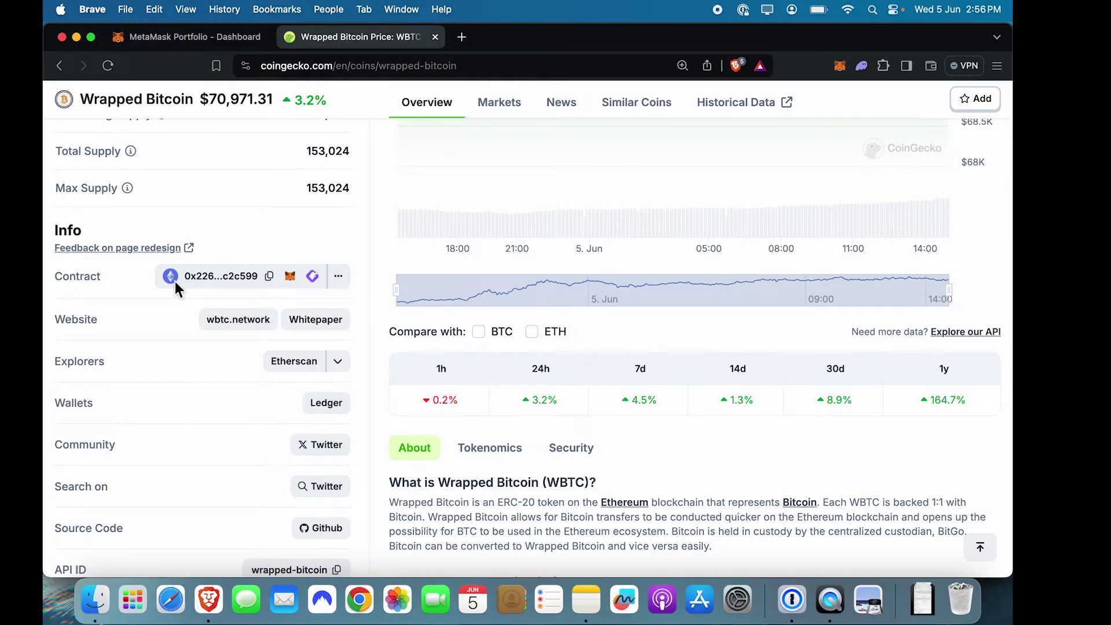
# Copy WBTC's Arbitrum One contract address from the other-chains contract list.
pyautogui.click(340, 277)
pyautogui.scroll(-3, 267, 443)
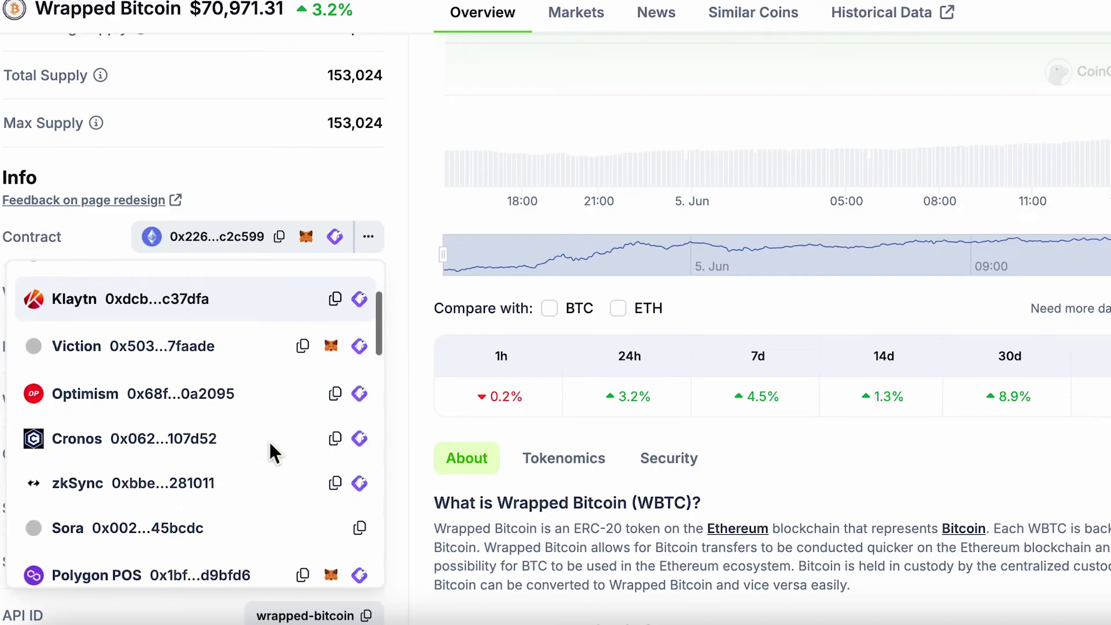
pyautogui.scroll(-9, 270, 444)
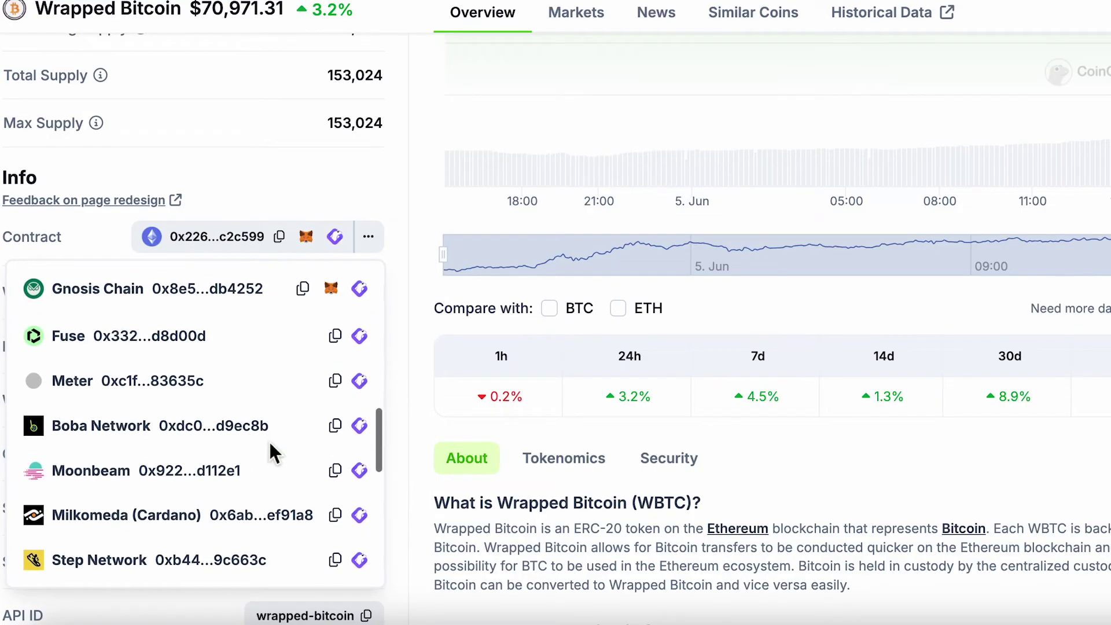
pyautogui.scroll(-15, 270, 444)
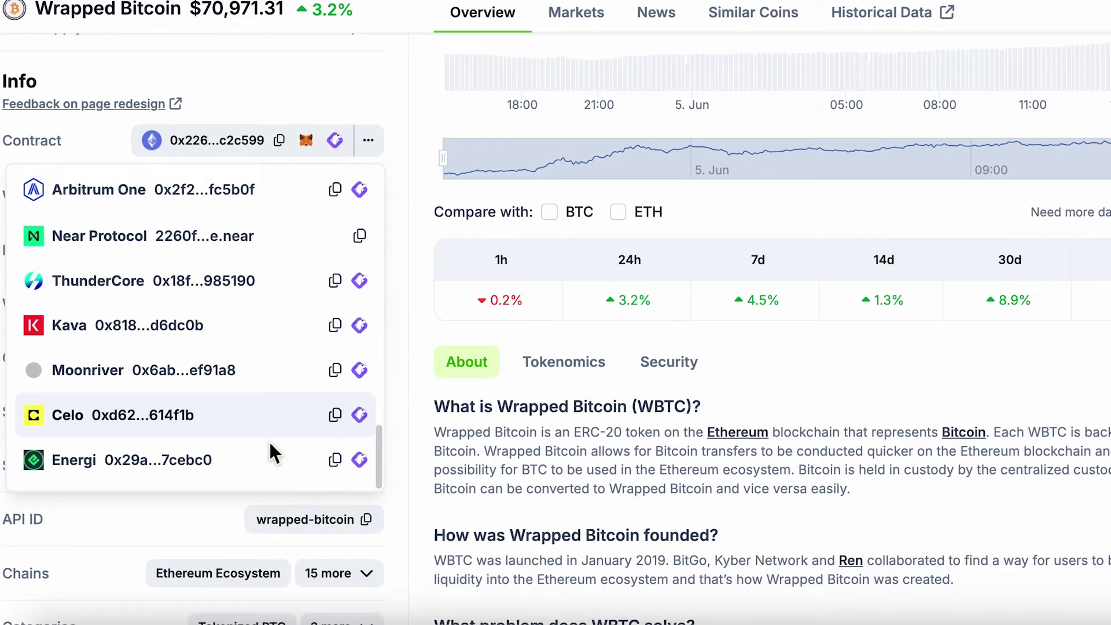
pyautogui.scroll(-1, 270, 444)
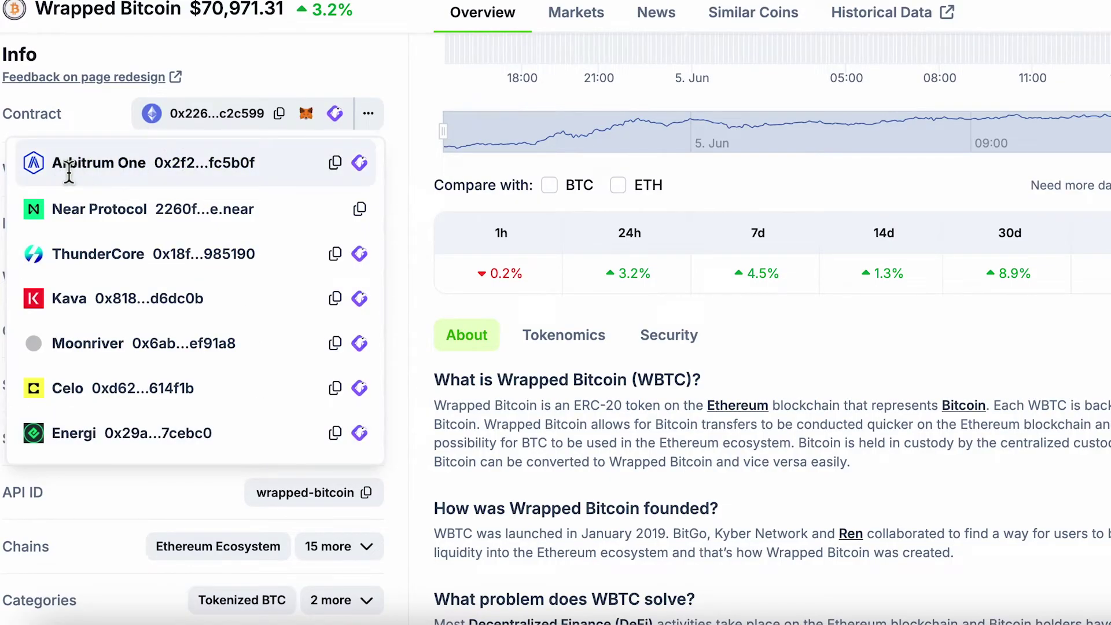
pyautogui.scroll(15, 158, 179)
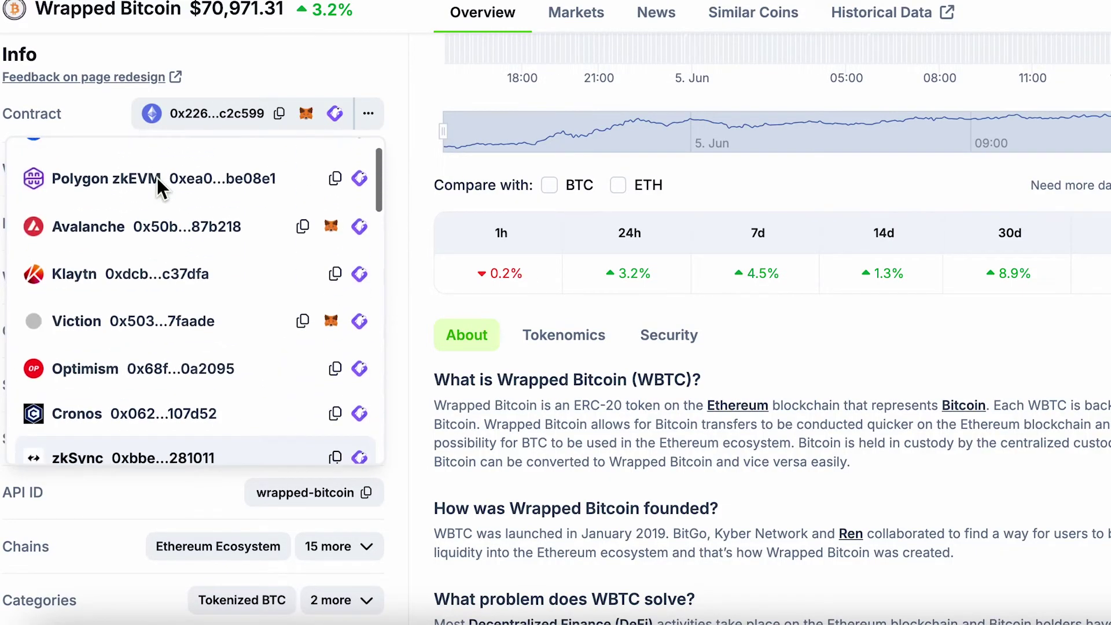
pyautogui.scroll(-20, 157, 178)
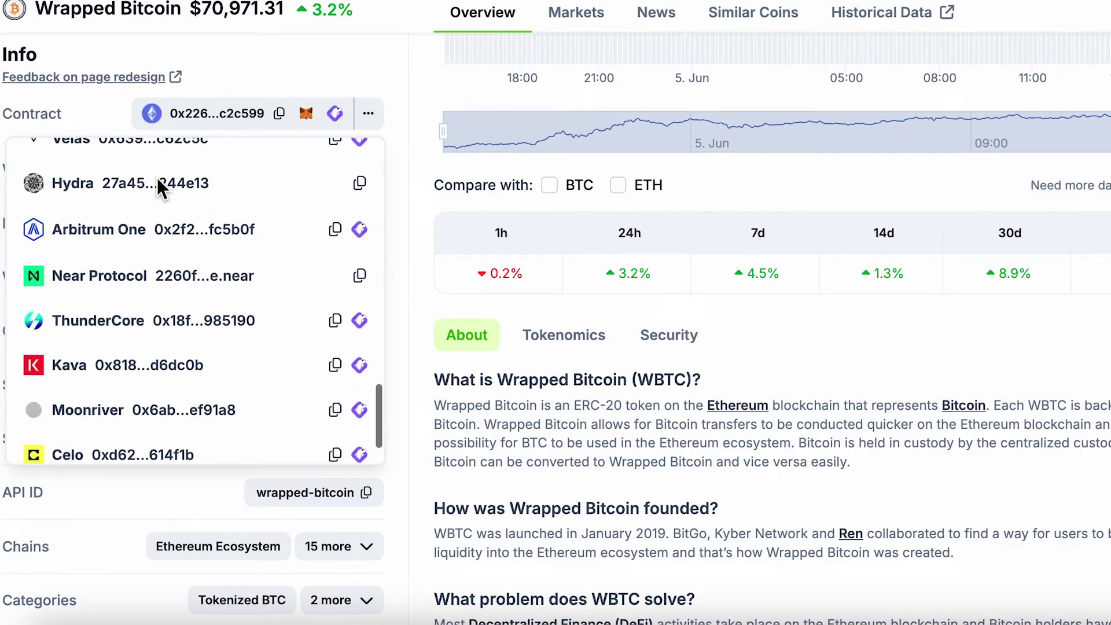
pyautogui.scroll(-2, 157, 178)
pyautogui.scroll(2, 81, 232)
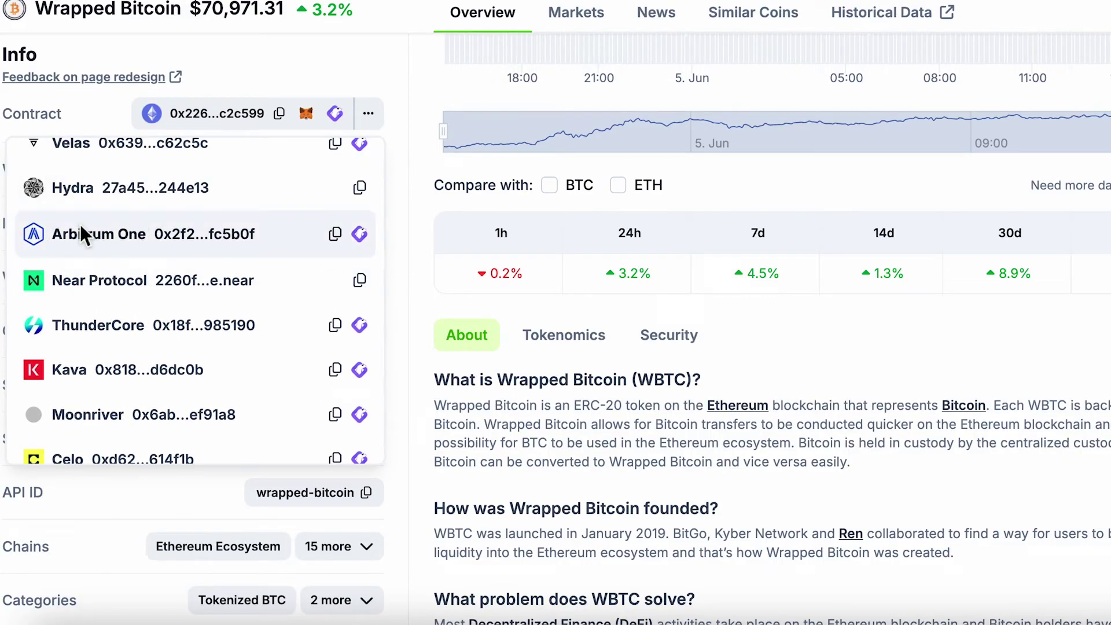
pyautogui.click(335, 234)
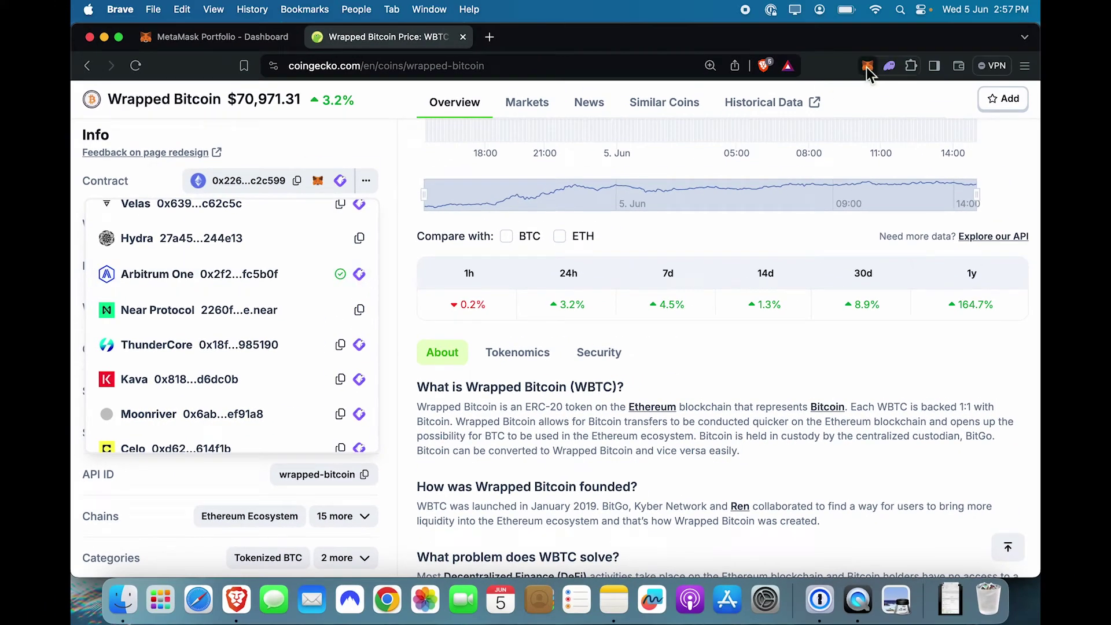
# Paste WBTC's contract address in Import tokens and import Wrapped BTC into the wallet.
pyautogui.click(866, 65)
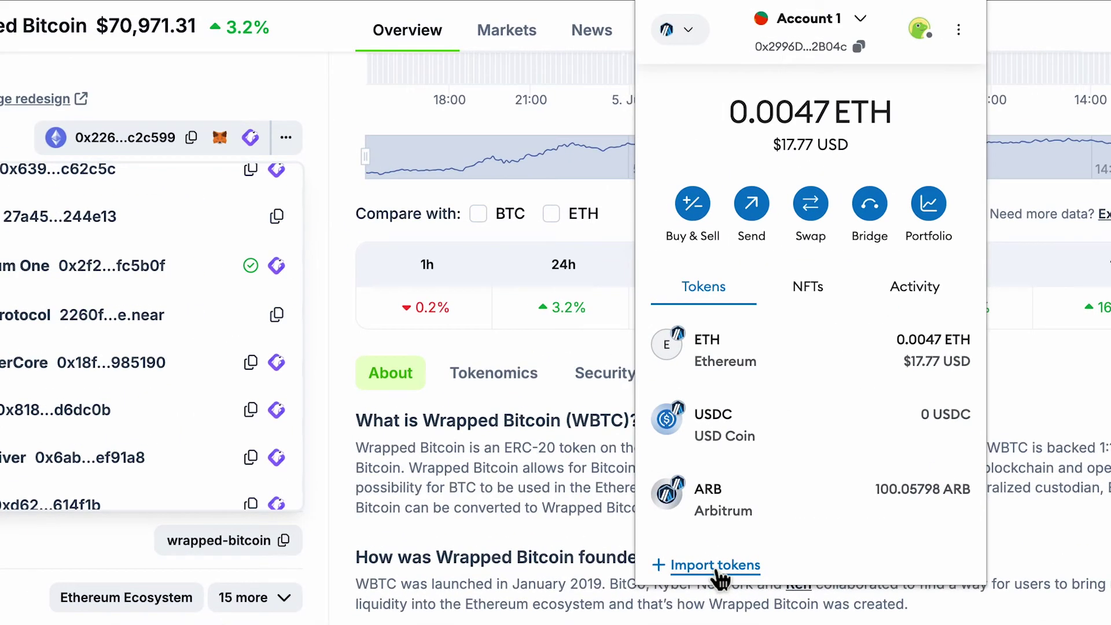
pyautogui.click(718, 570)
pyautogui.click(800, 319)
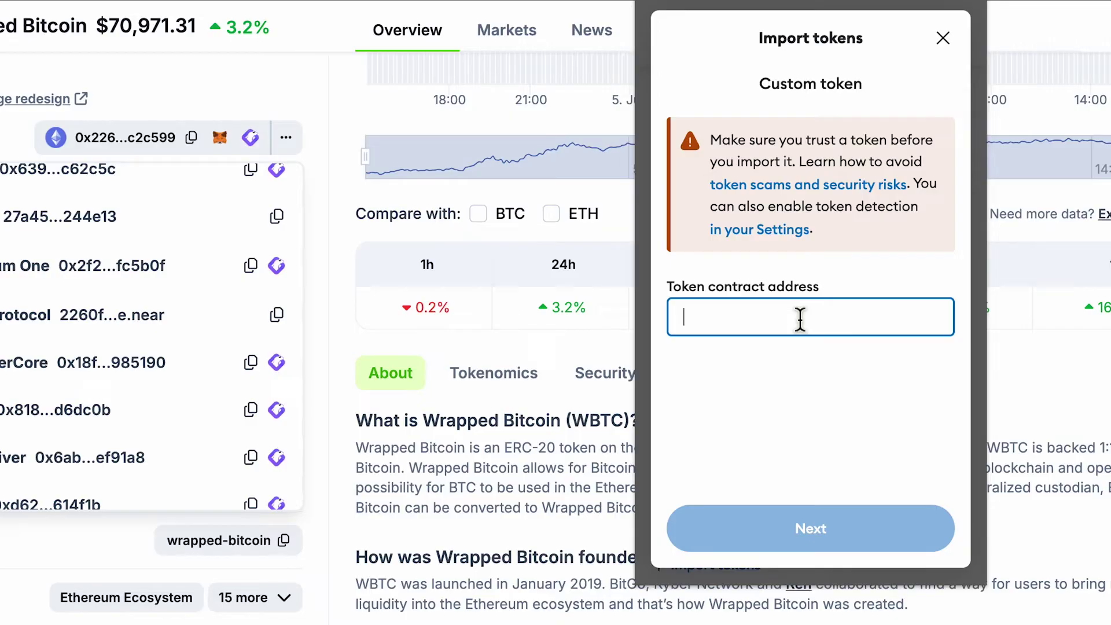
pyautogui.hotkey('ctrl', 'v')
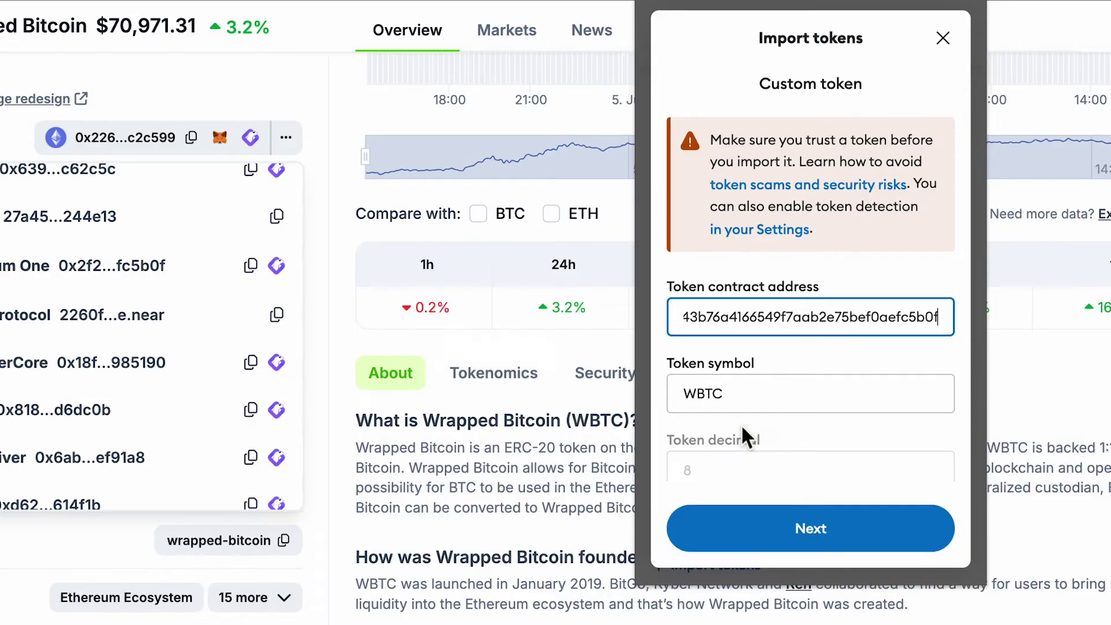
pyautogui.click(813, 544)
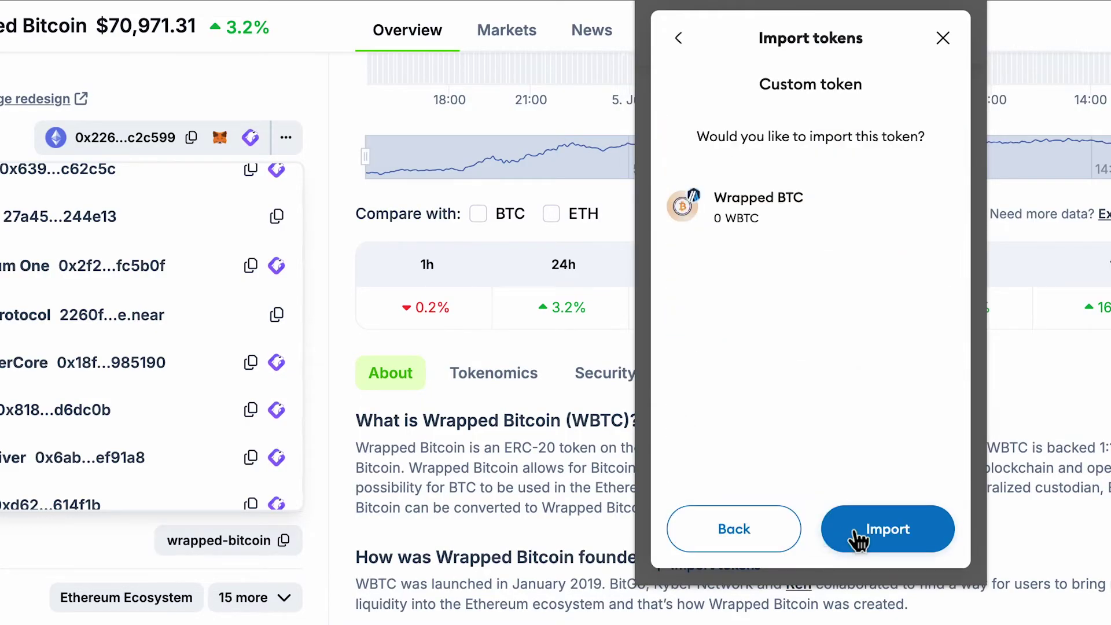
pyautogui.click(887, 531)
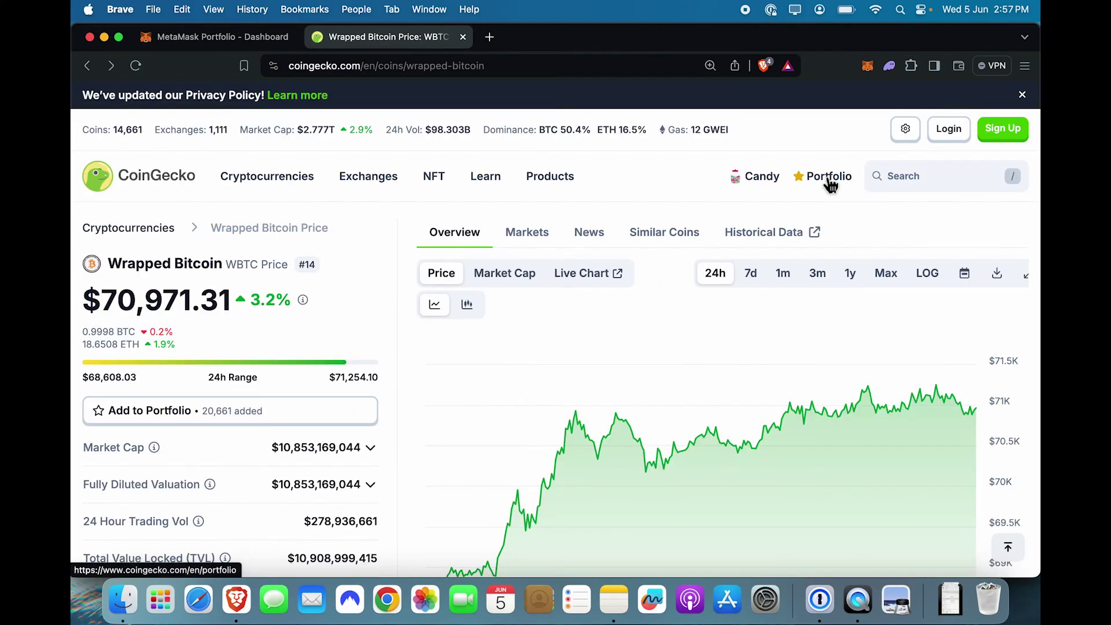
pyautogui.click(868, 66)
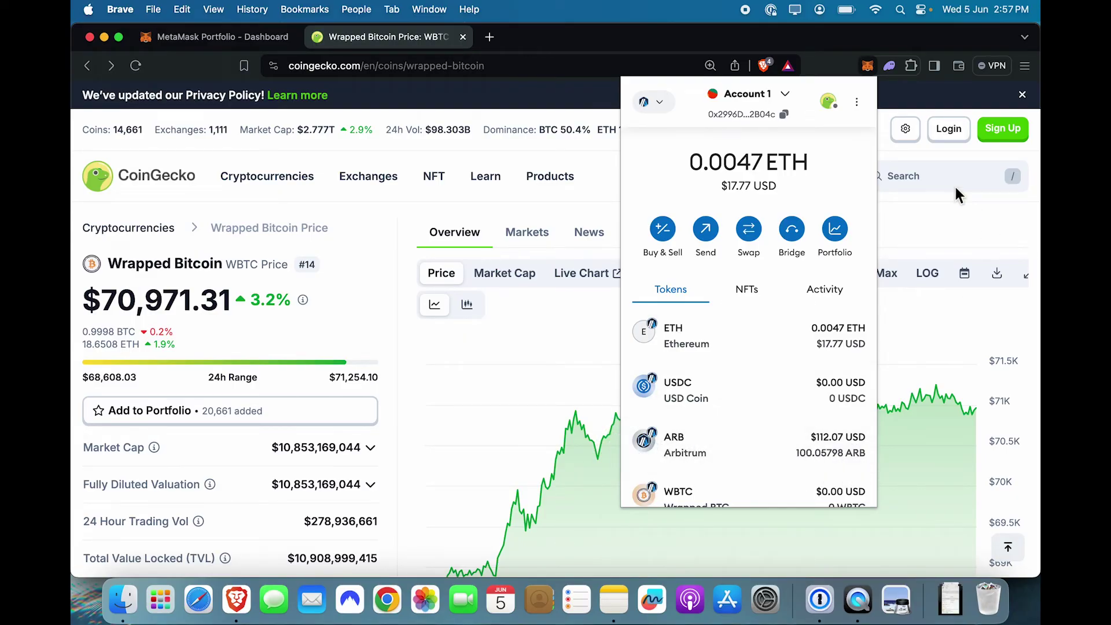
# Search CoinGecko for arb, open Arbitrum, and expand its other-chain contract addresses.
pyautogui.click(922, 175)
pyautogui.click(922, 175)
pyautogui.write('arb')
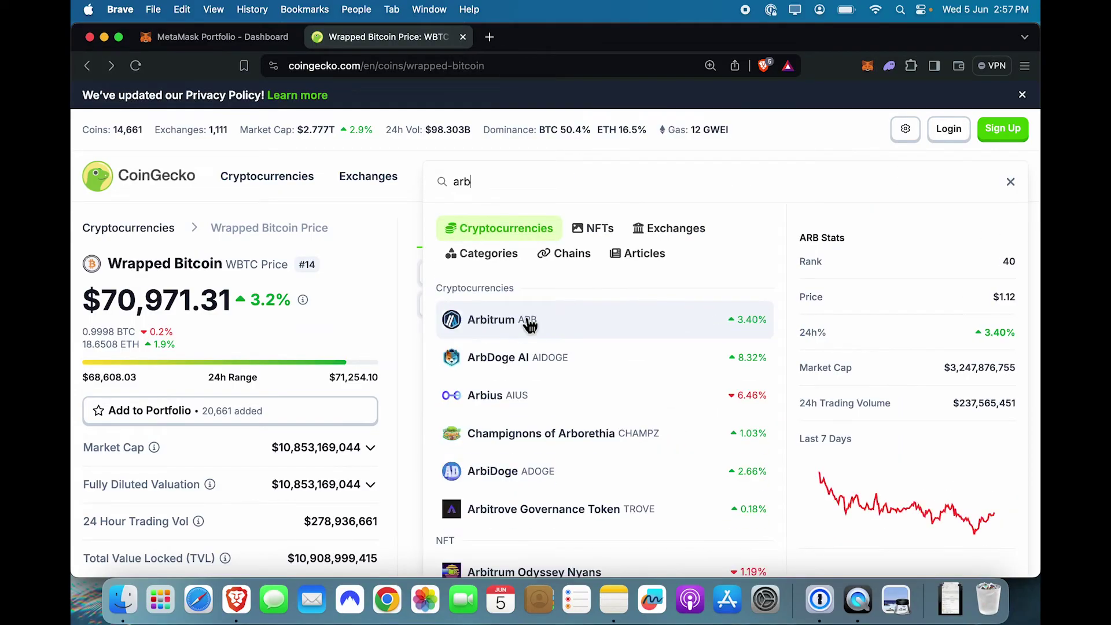
pyautogui.click(529, 325)
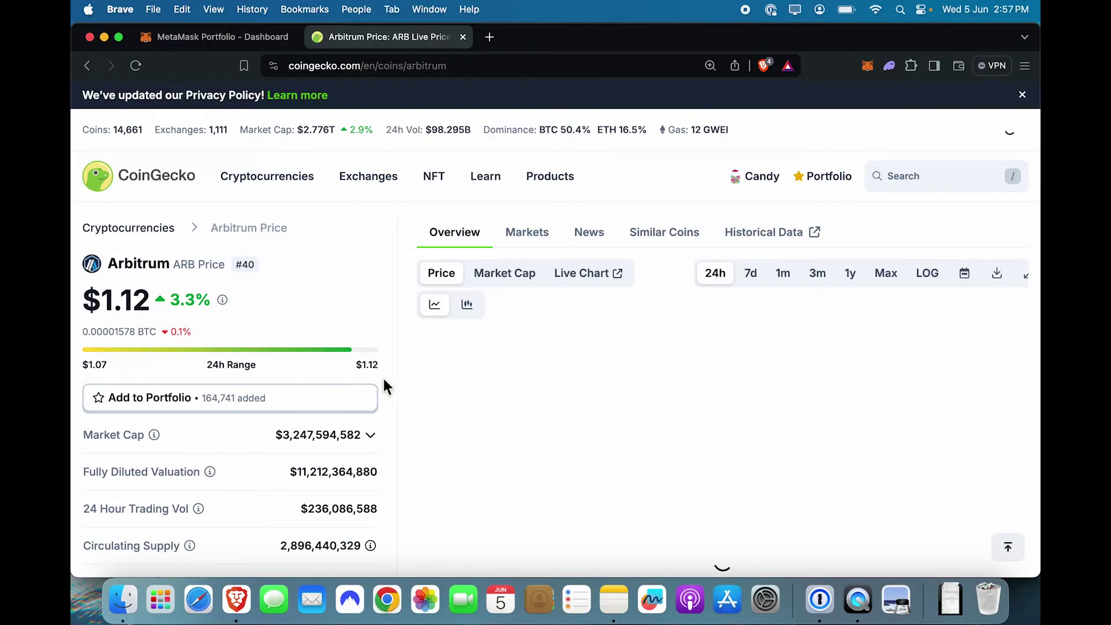
pyautogui.scroll(-7, 382, 377)
pyautogui.click(378, 318)
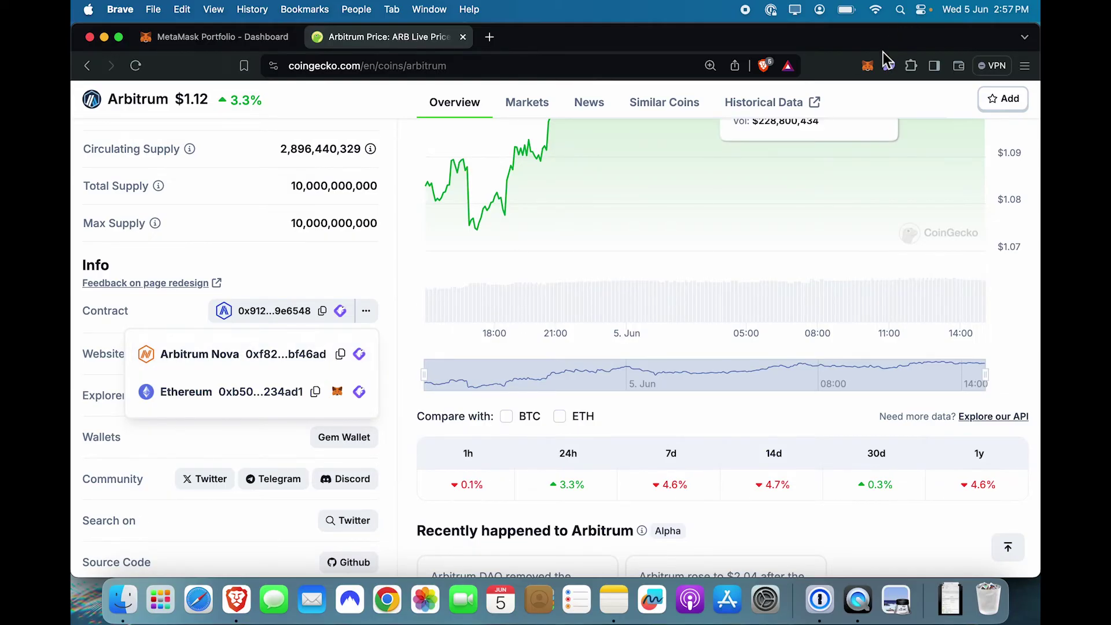
pyautogui.click(867, 65)
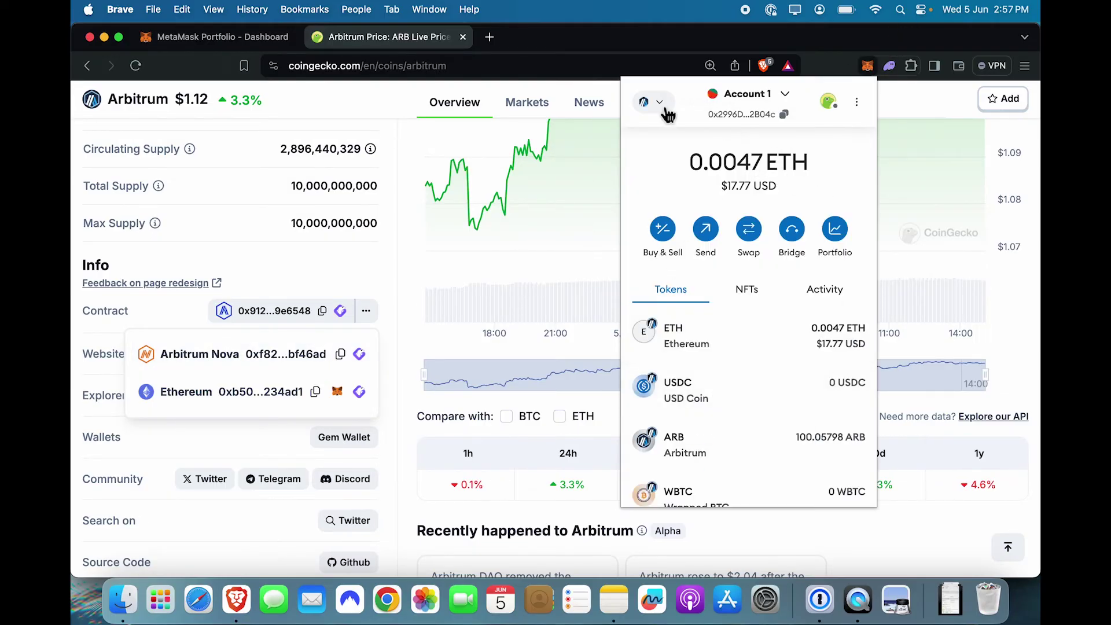
# Confirm the wallet stays on Arbitrum One, then copy ARB's Arbitrum contract address 0x912...9e6548.
pyautogui.click(652, 102)
pyautogui.scroll(-5, 733, 364)
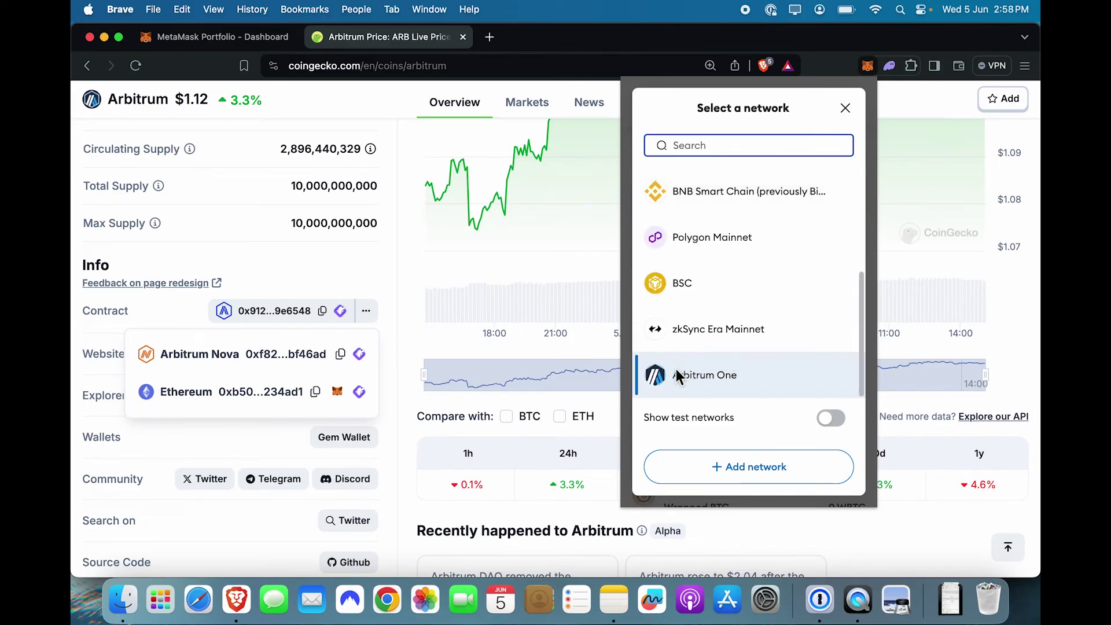
pyautogui.click(847, 108)
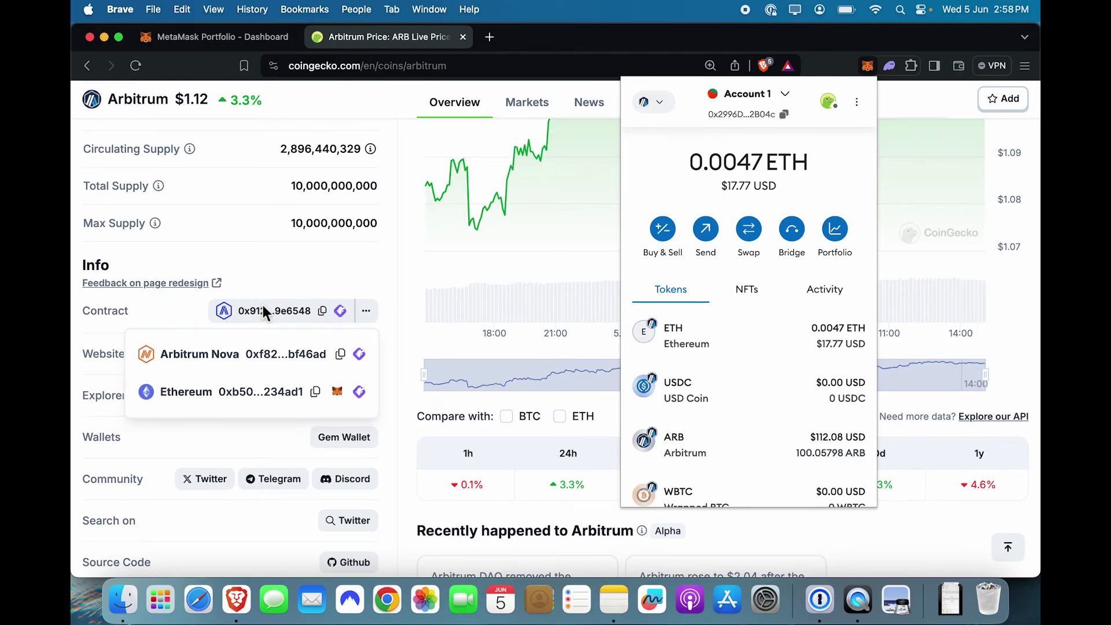
pyautogui.click(321, 311)
pyautogui.click(872, 69)
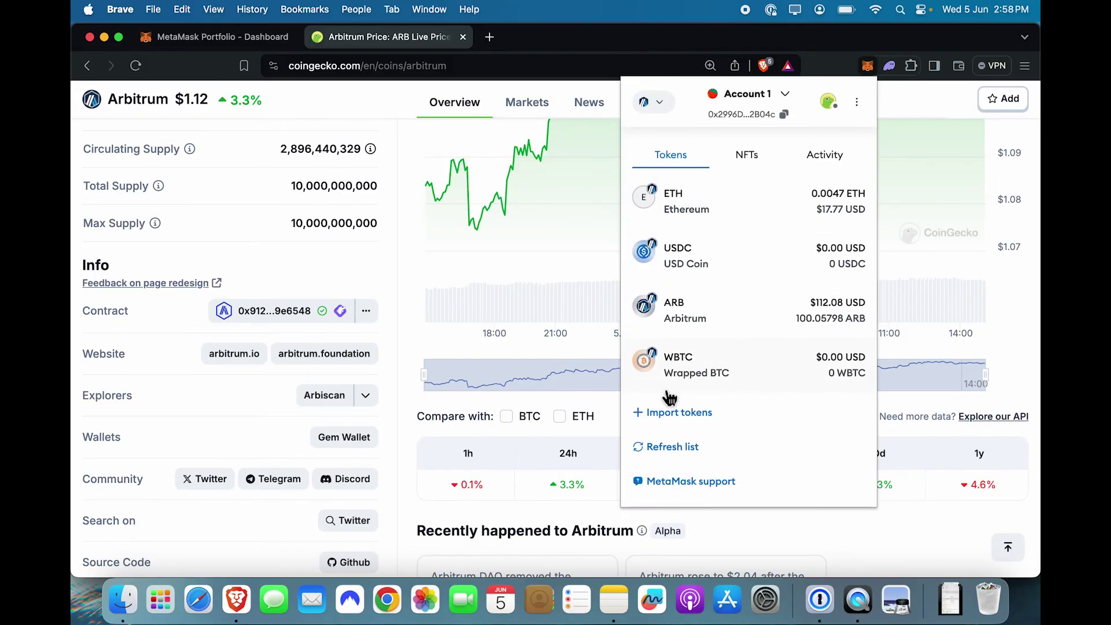
pyautogui.click(346, 277)
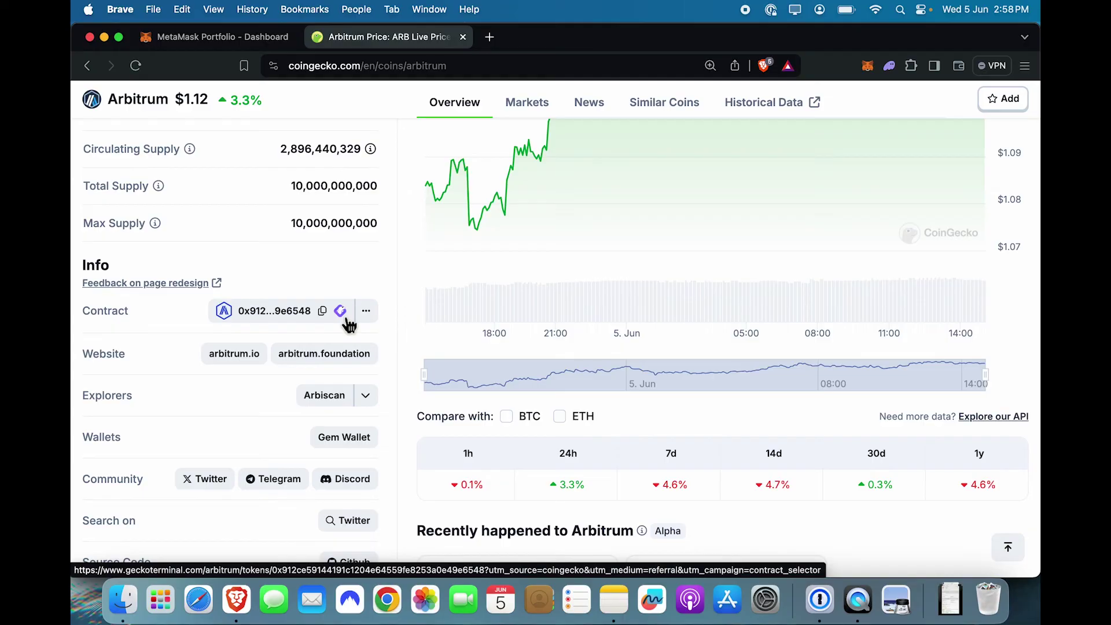
# Open the wallet and scroll its token list to confirm ETH, USDC, ARB and WBTC.
pyautogui.click(374, 316)
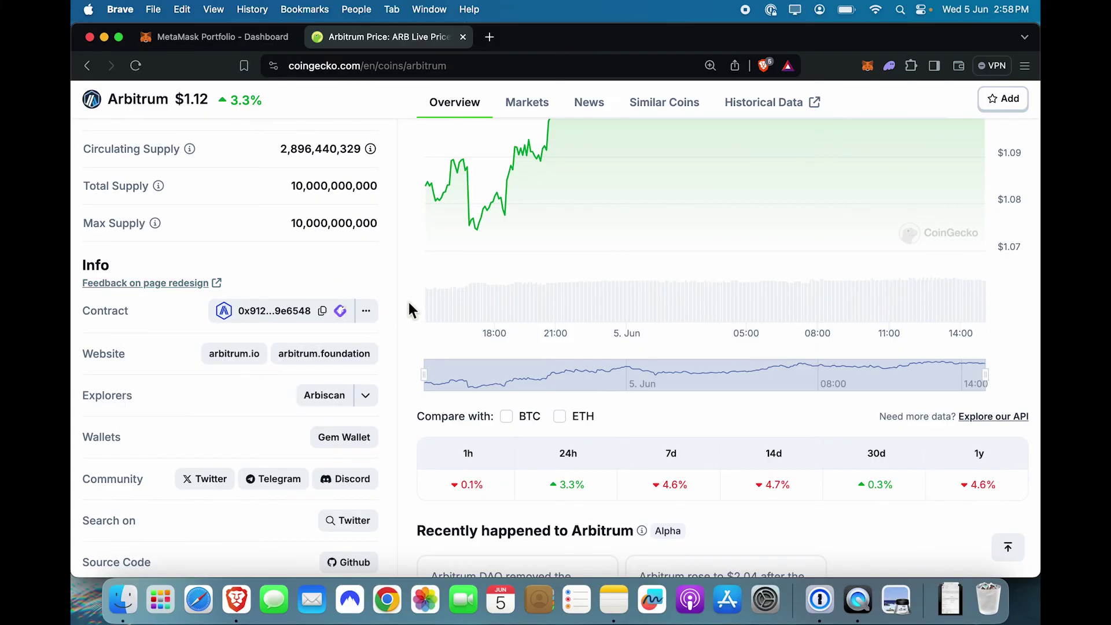
pyautogui.click(867, 66)
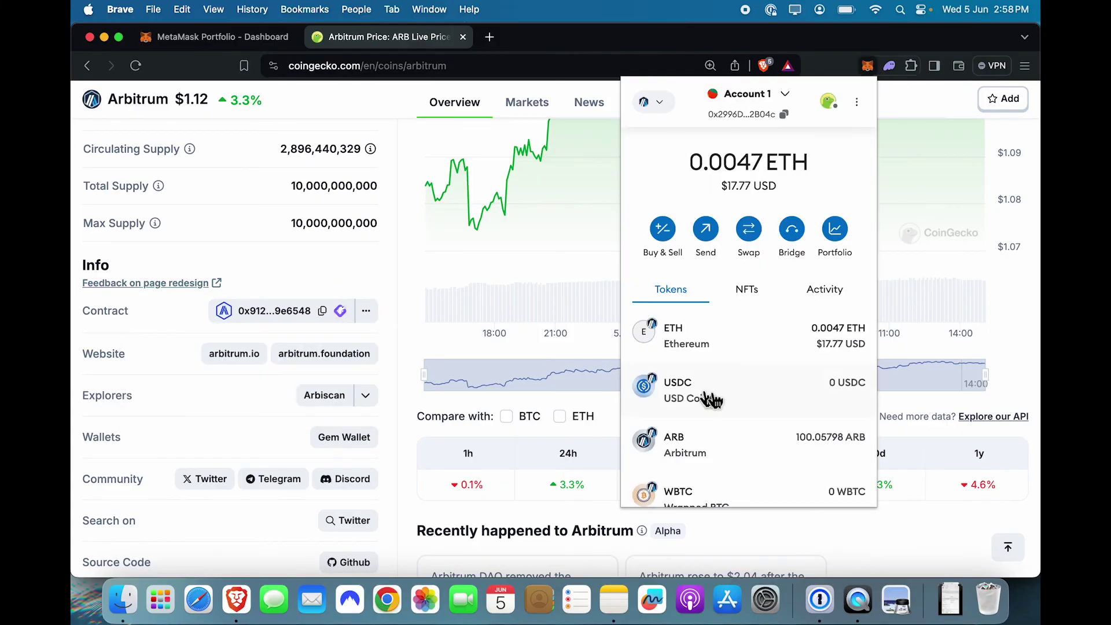
pyautogui.scroll(-3, 702, 377)
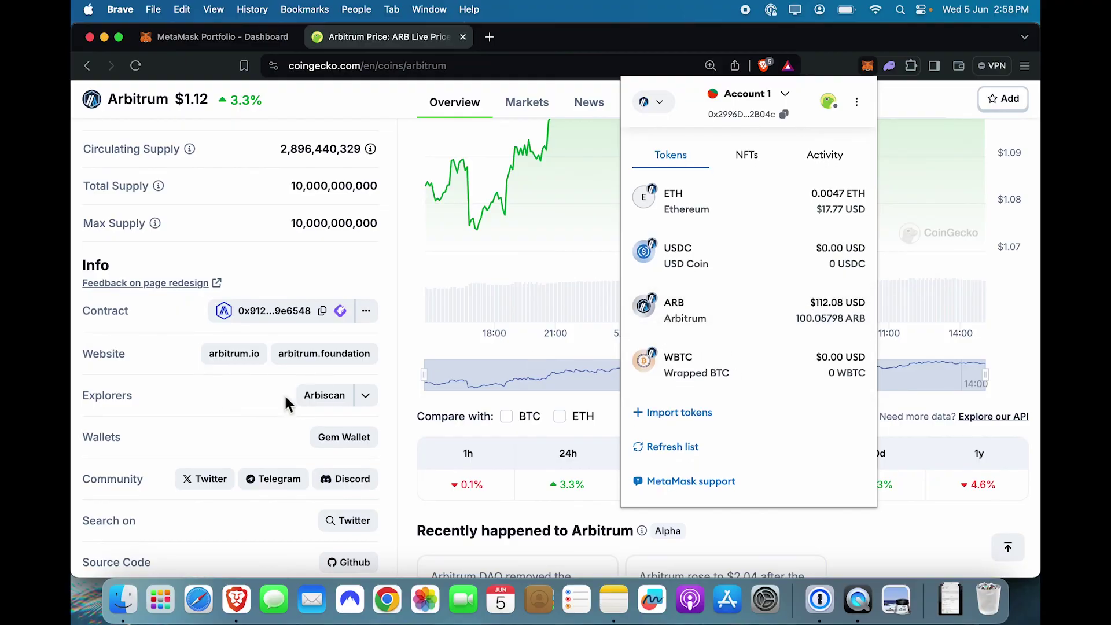
pyautogui.scroll(3, 769, 229)
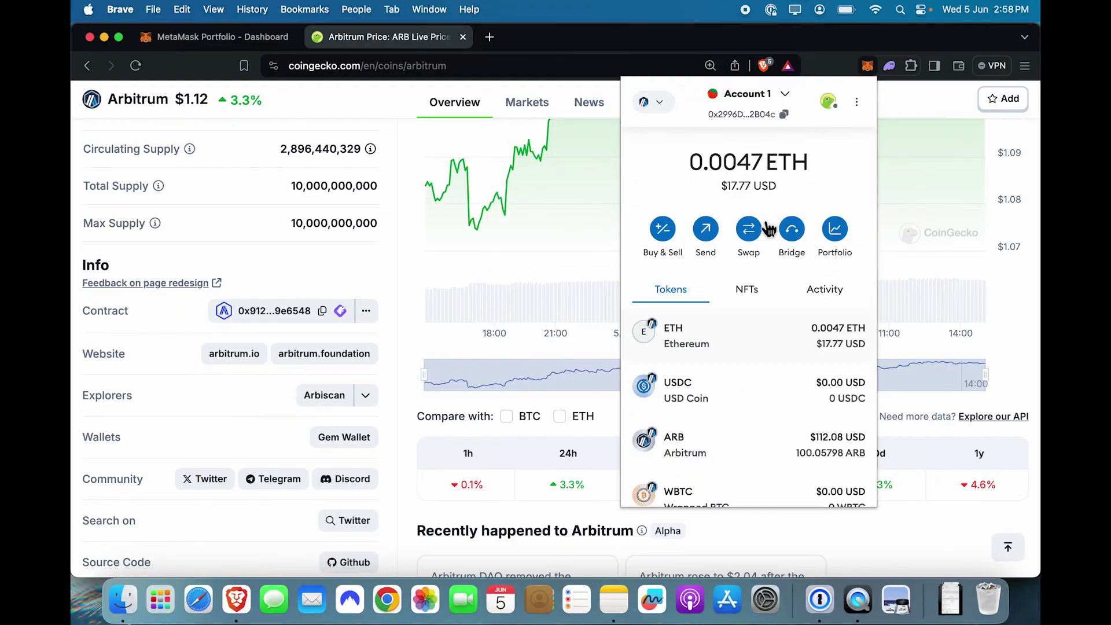